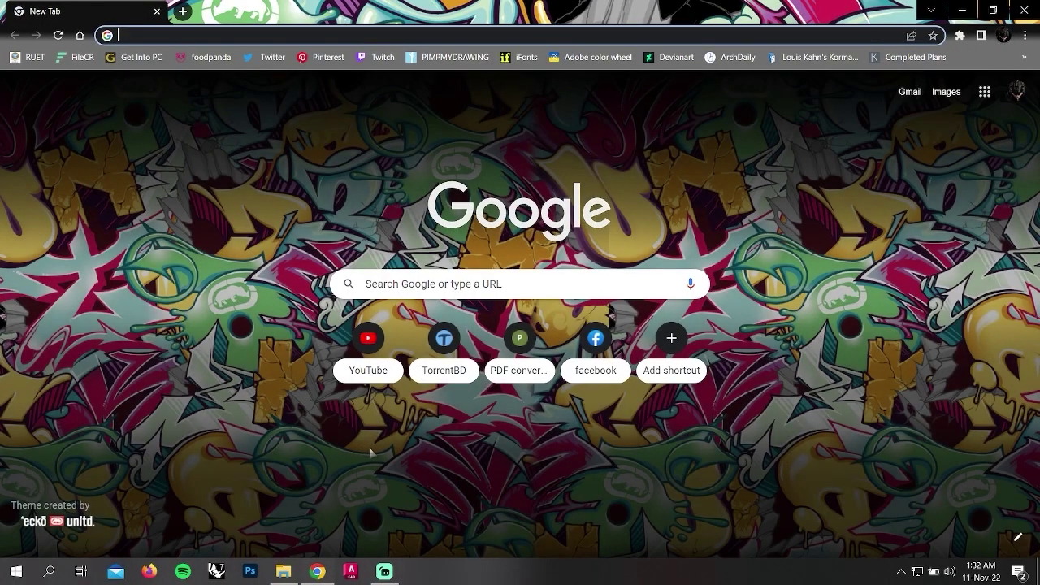
# Load envi-met.com and scroll down the homepage to the Architects section.
pyautogui.write('en')
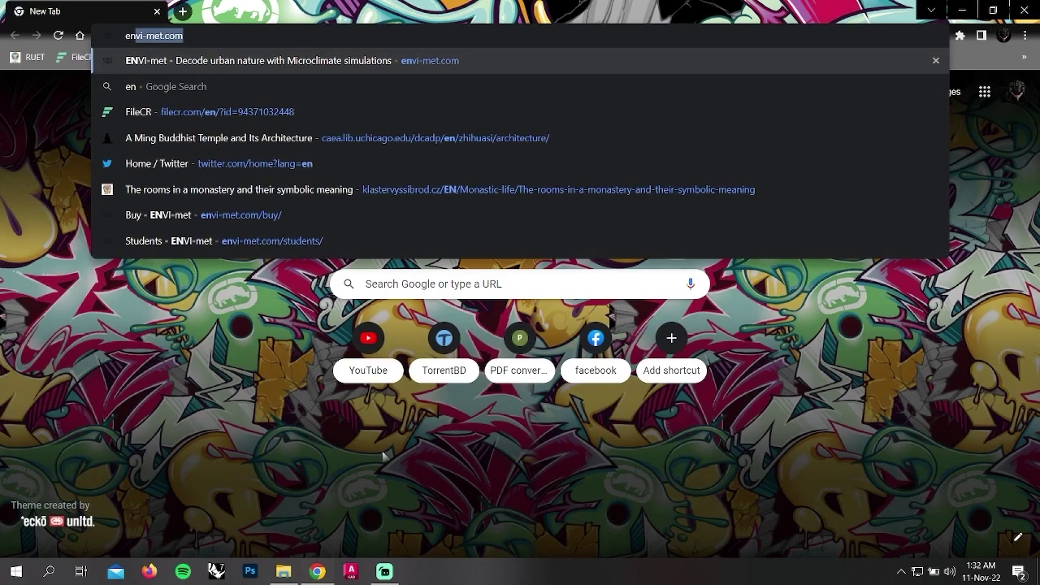
pyautogui.write('vi-me')
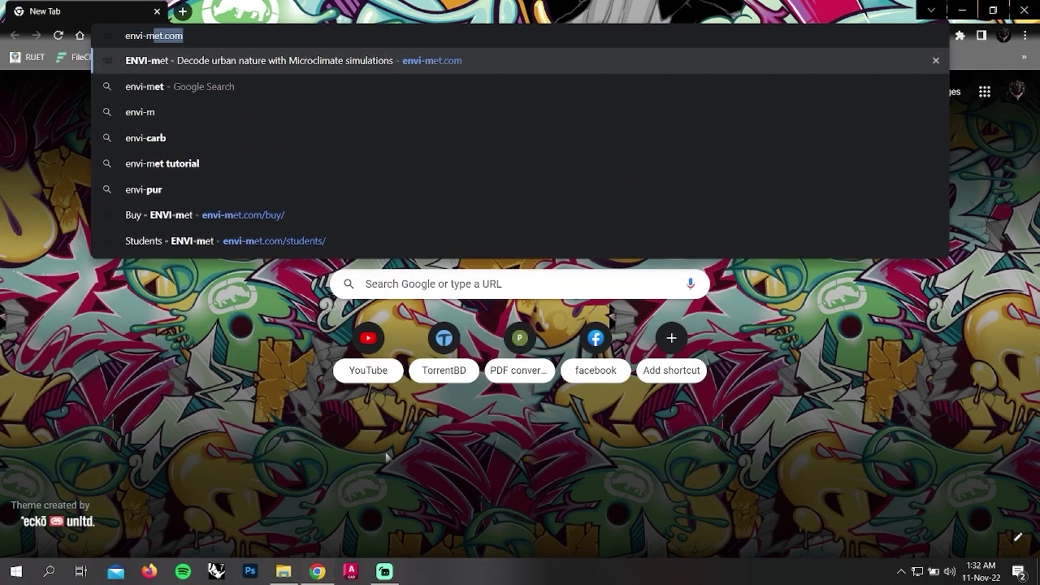
pyautogui.write('t.com')
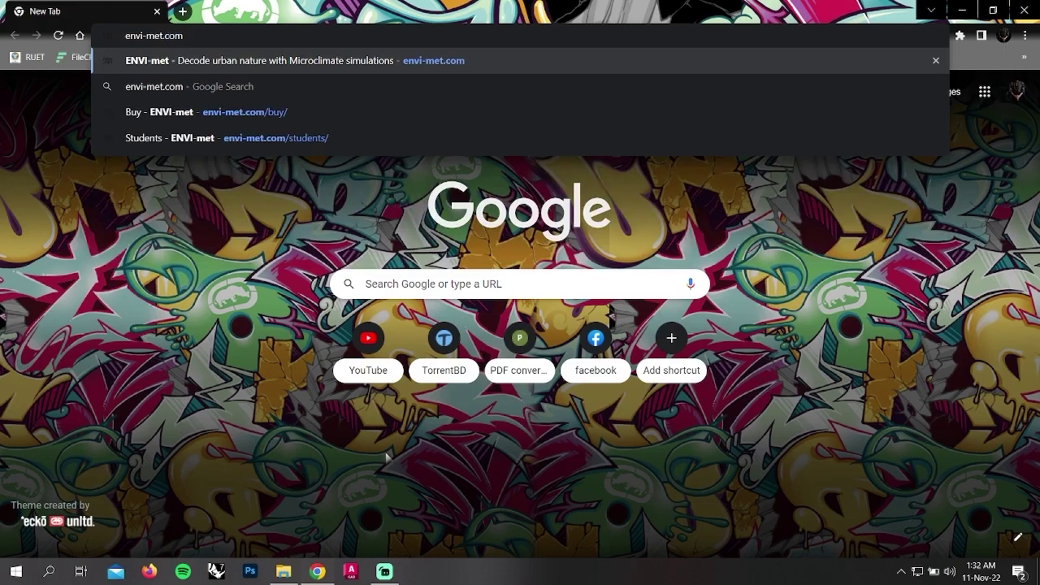
pyautogui.press('Return')
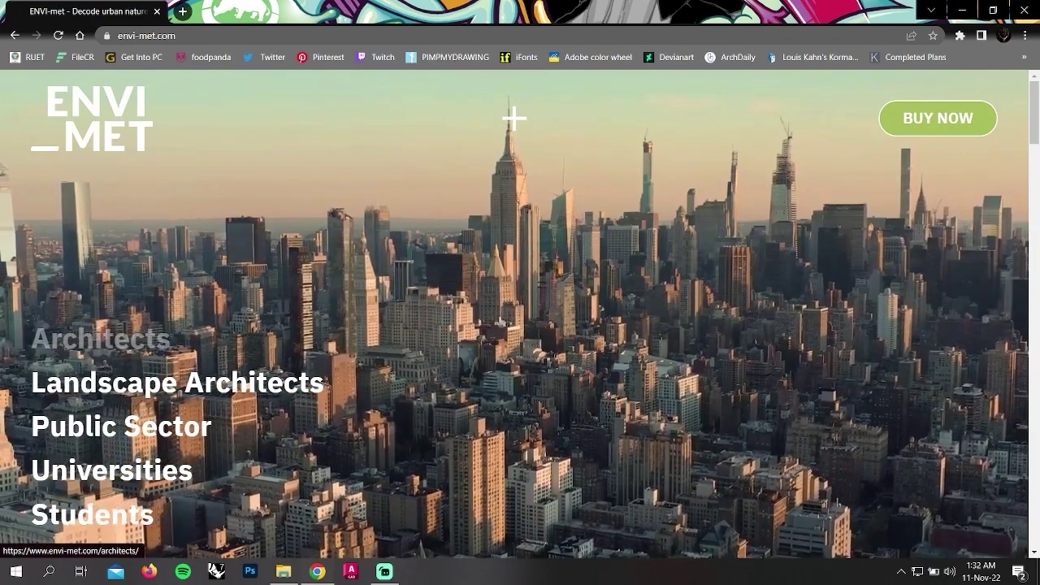
pyautogui.scroll(-5, 504, 316)
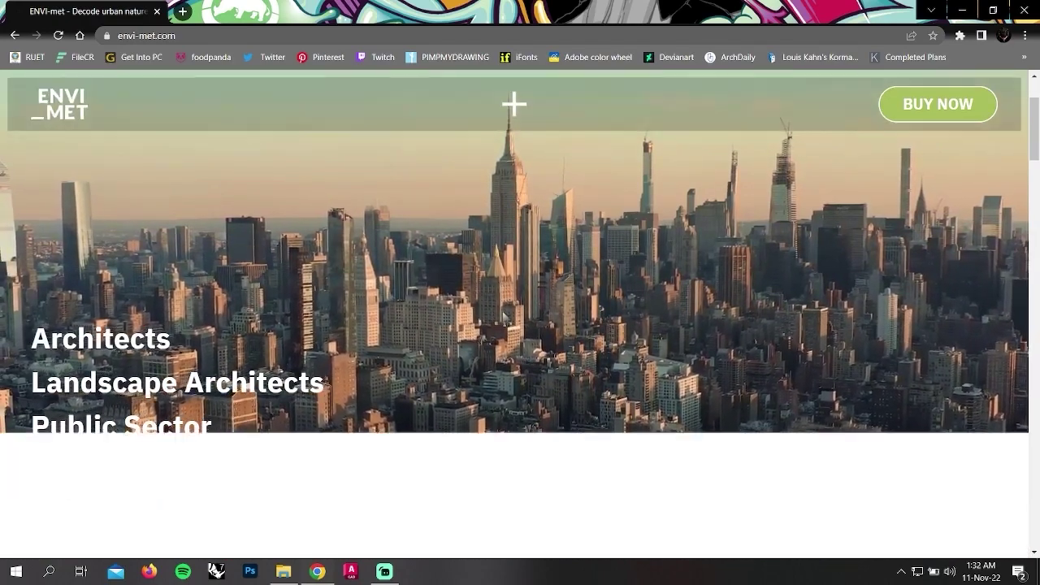
pyautogui.scroll(-3, 504, 317)
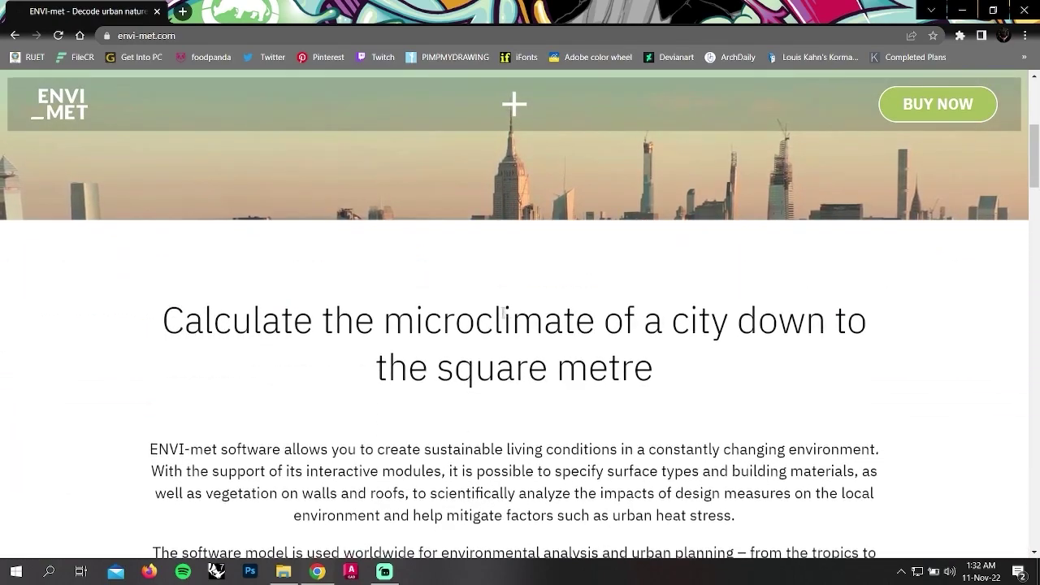
pyautogui.scroll(-2, 504, 314)
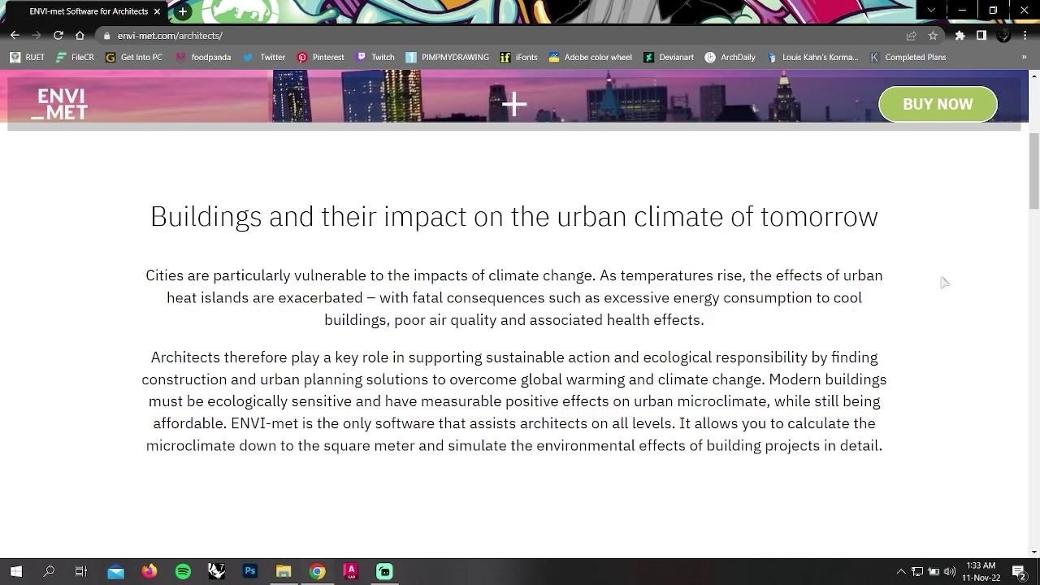
# Scroll to the Features section, then read and close the Solar analysis details.
pyautogui.scroll(-4, 942, 282)
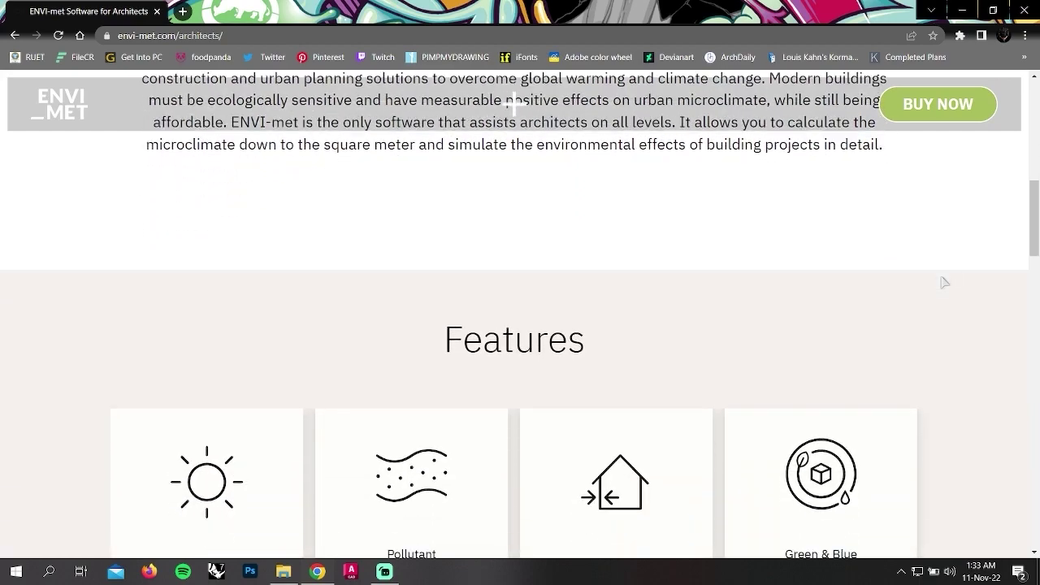
pyautogui.scroll(-3, 943, 282)
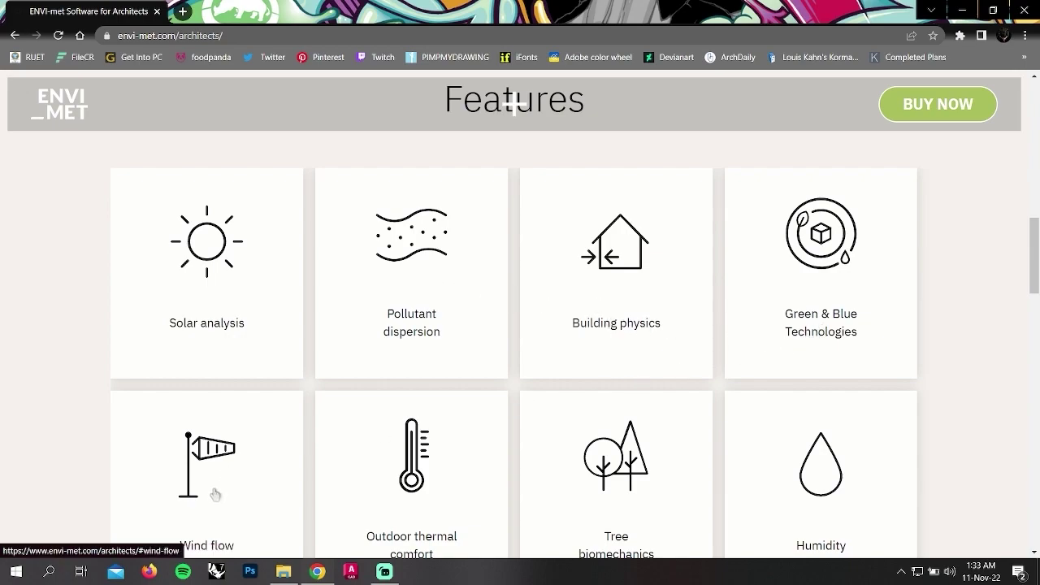
pyautogui.scroll(-1, 215, 494)
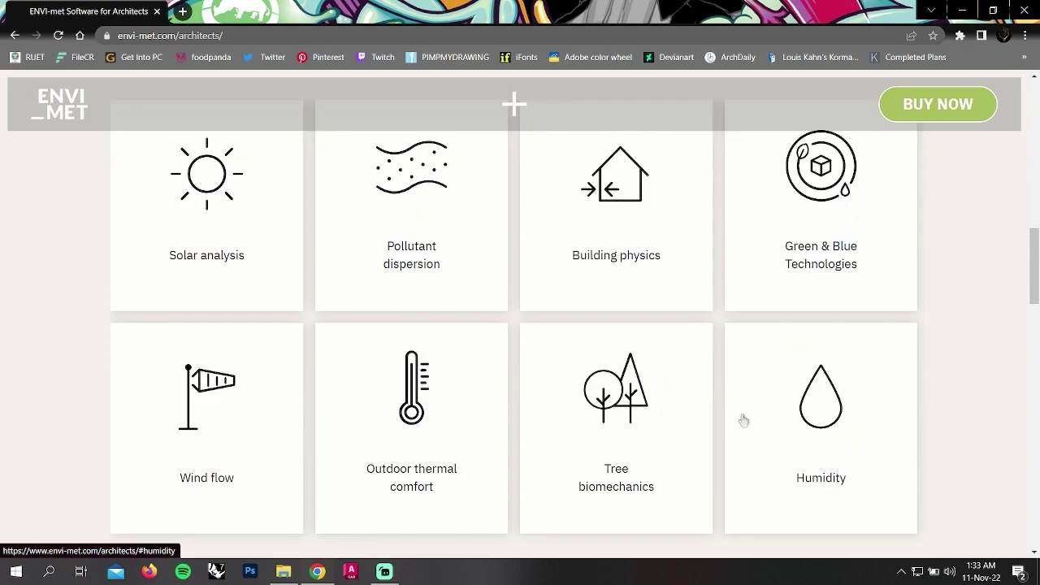
pyautogui.click(224, 260)
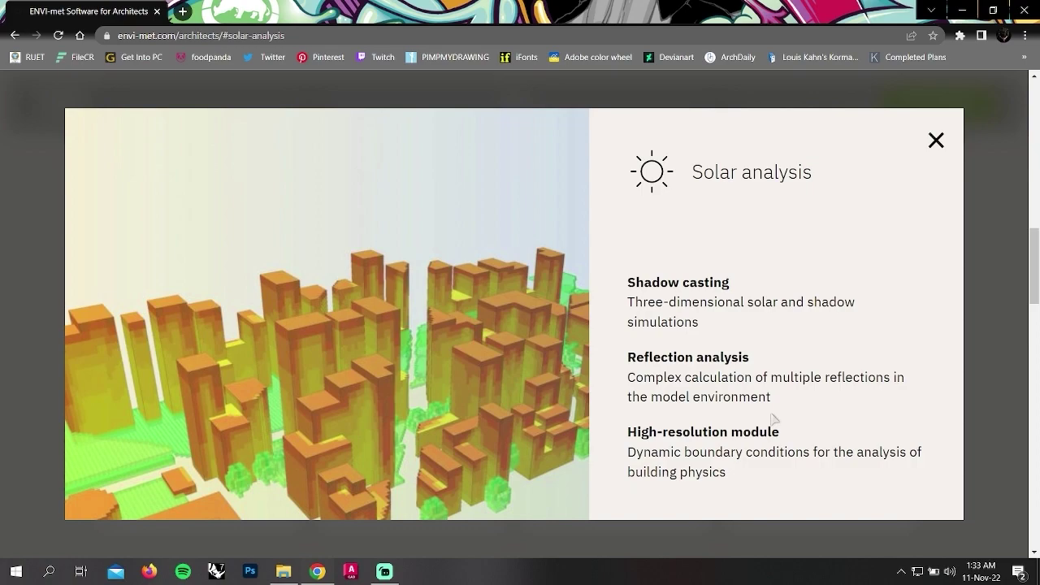
pyautogui.click(935, 142)
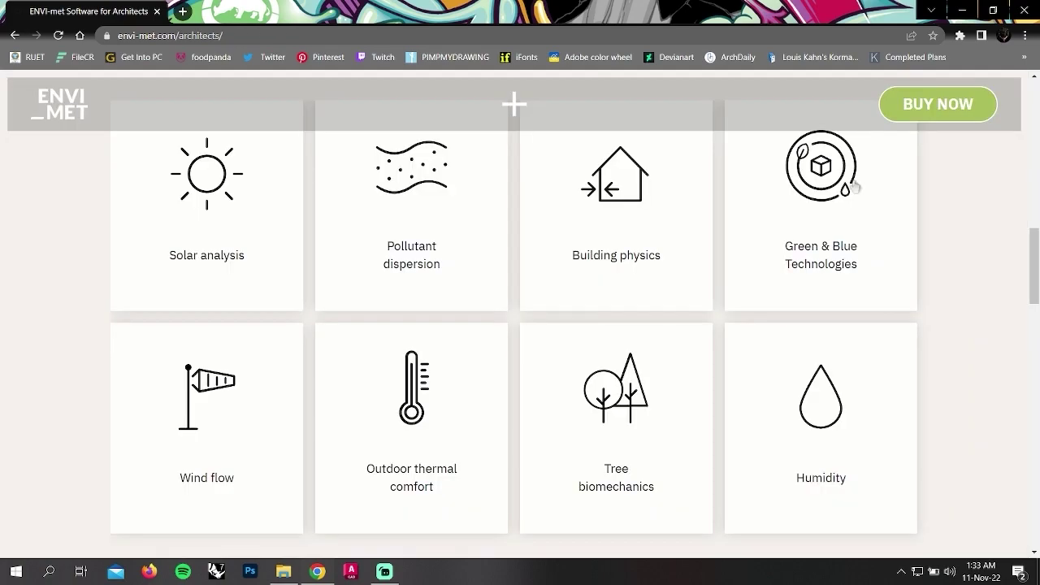
# Read the Pollutant dispersion details, including the Air pollutants and traffic emission profiles headings.
pyautogui.click(429, 236)
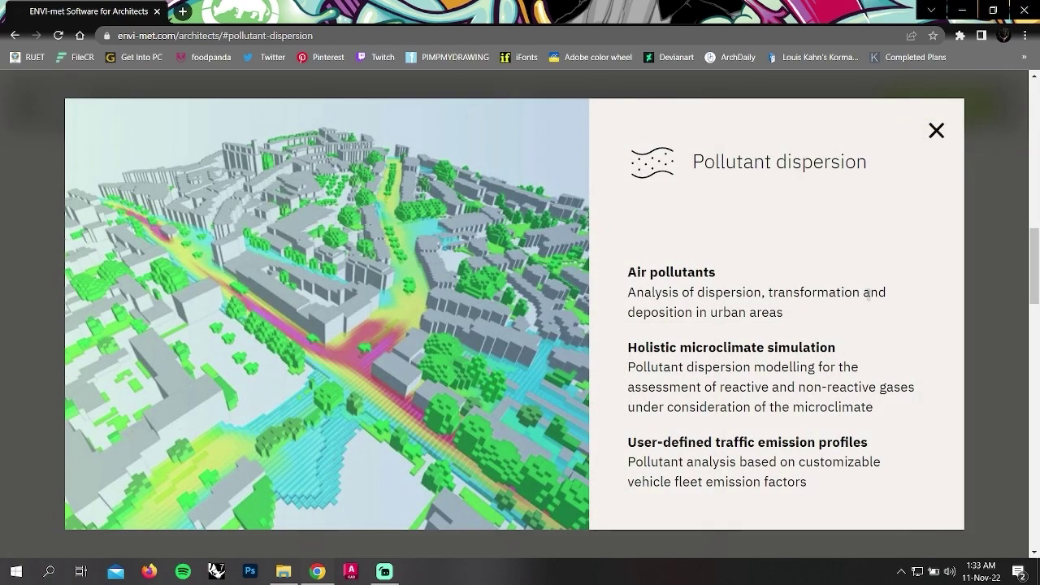
pyautogui.moveTo(631, 278); pyautogui.dragTo(708, 278)
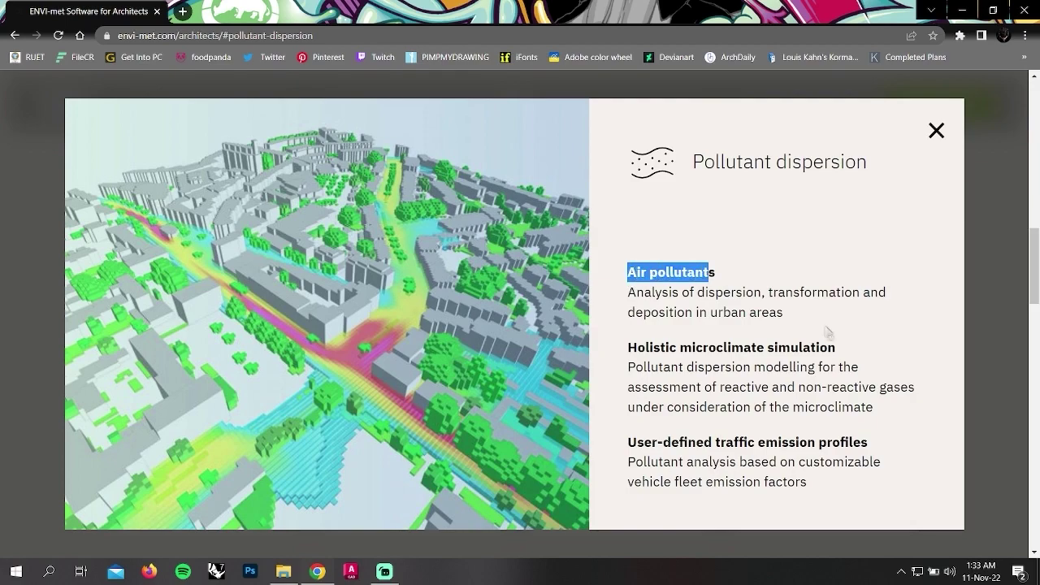
pyautogui.click(789, 272)
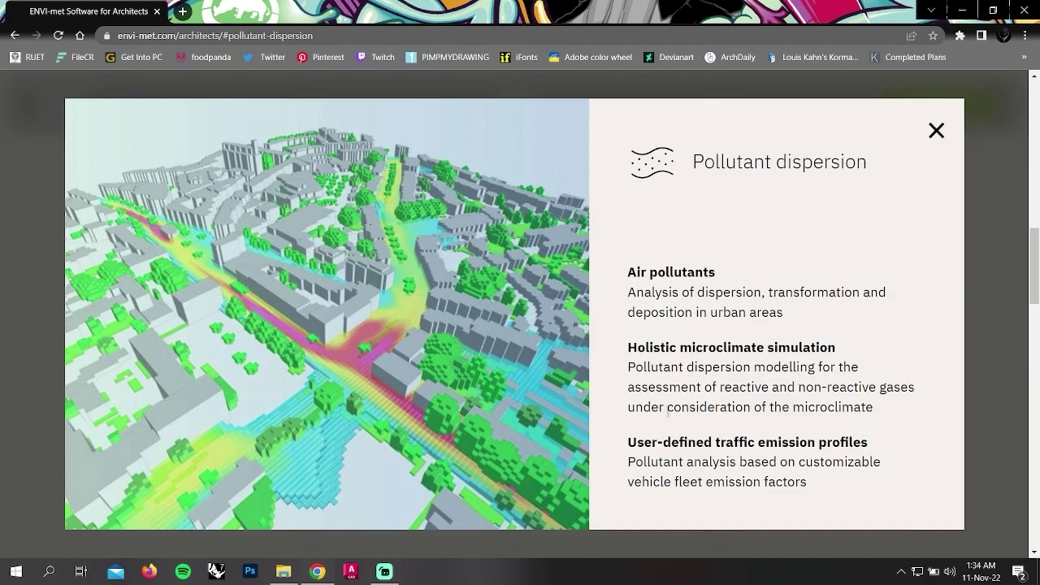
pyautogui.moveTo(627, 448); pyautogui.dragTo(894, 431)
pyautogui.click(893, 430)
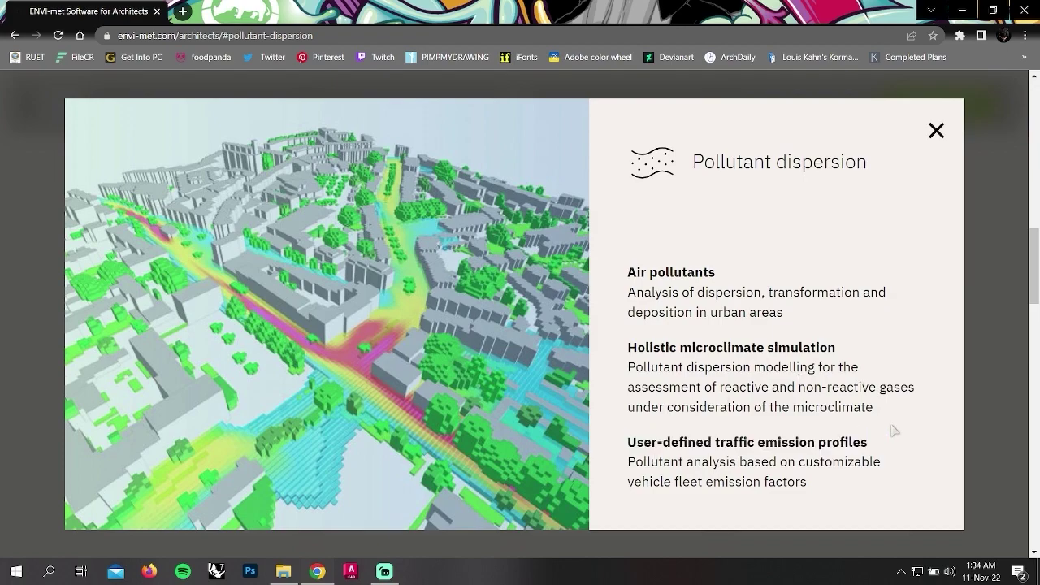
pyautogui.click(932, 138)
# Read and close the Building physics, Green & Blue Technologies and Wind flow feature panels.
pyautogui.click(627, 250)
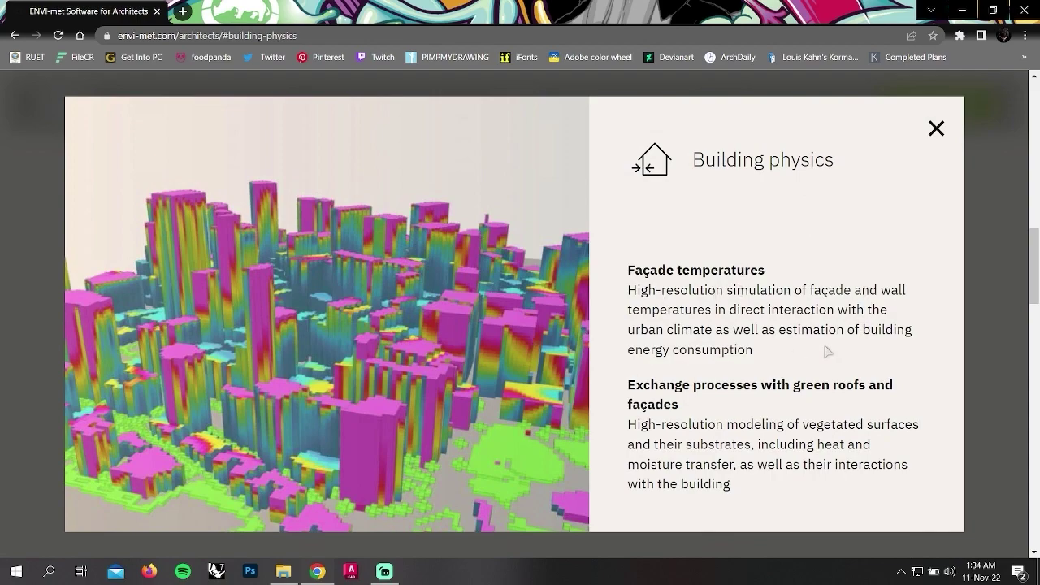
pyautogui.click(935, 129)
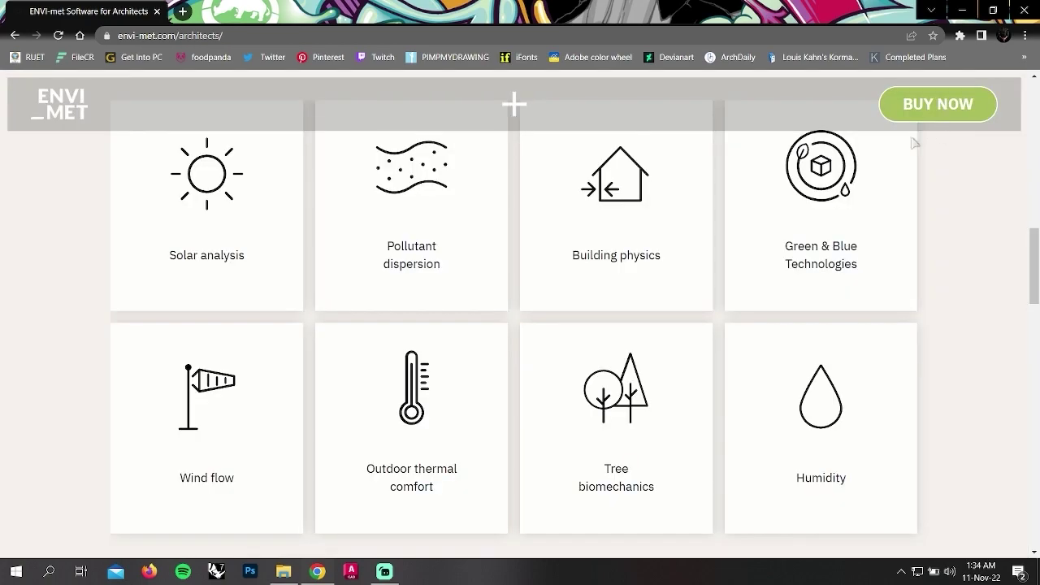
pyautogui.click(825, 197)
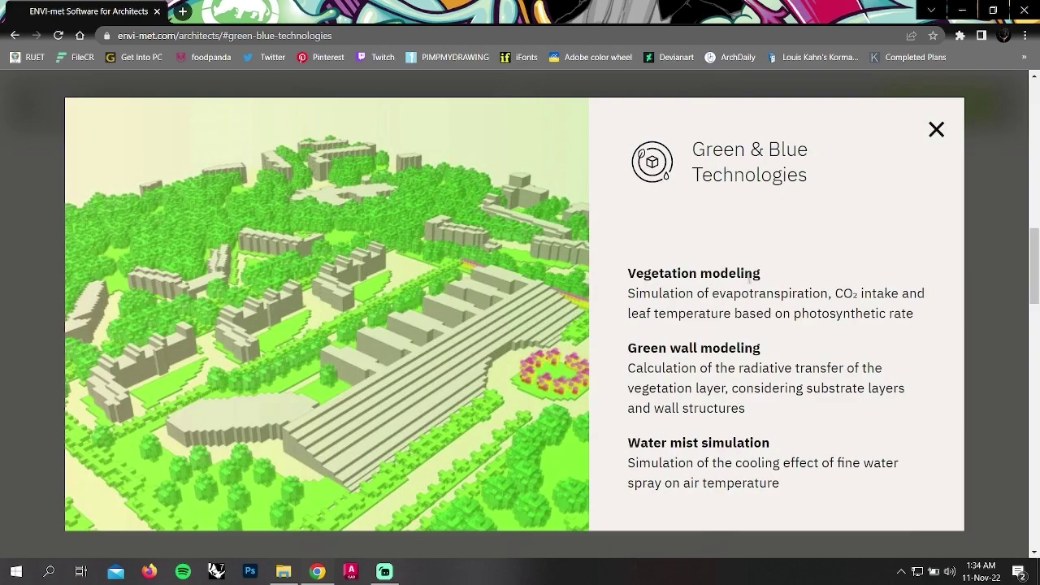
pyautogui.moveTo(628, 273); pyautogui.dragTo(763, 278)
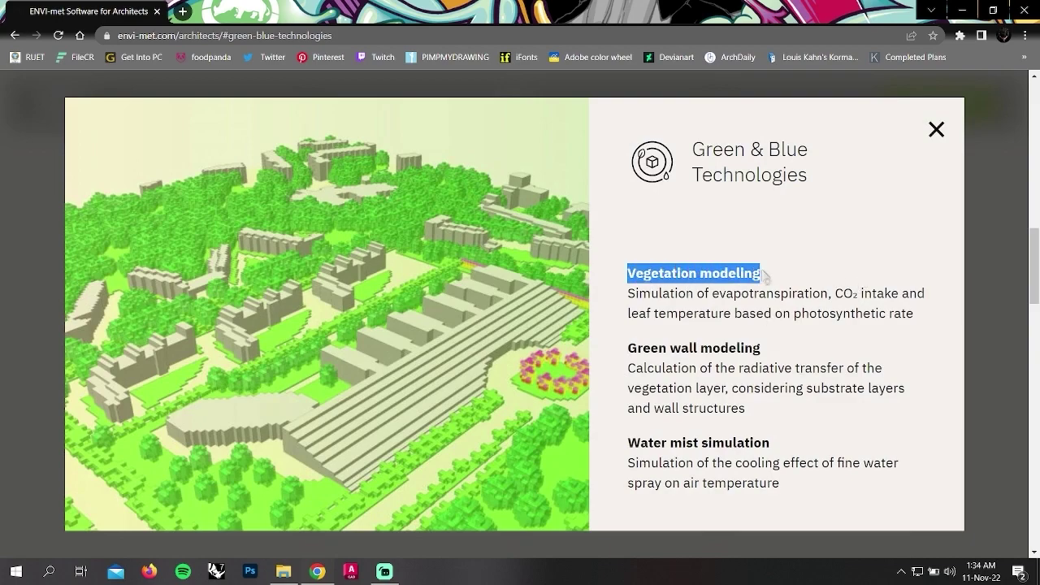
pyautogui.click(852, 257)
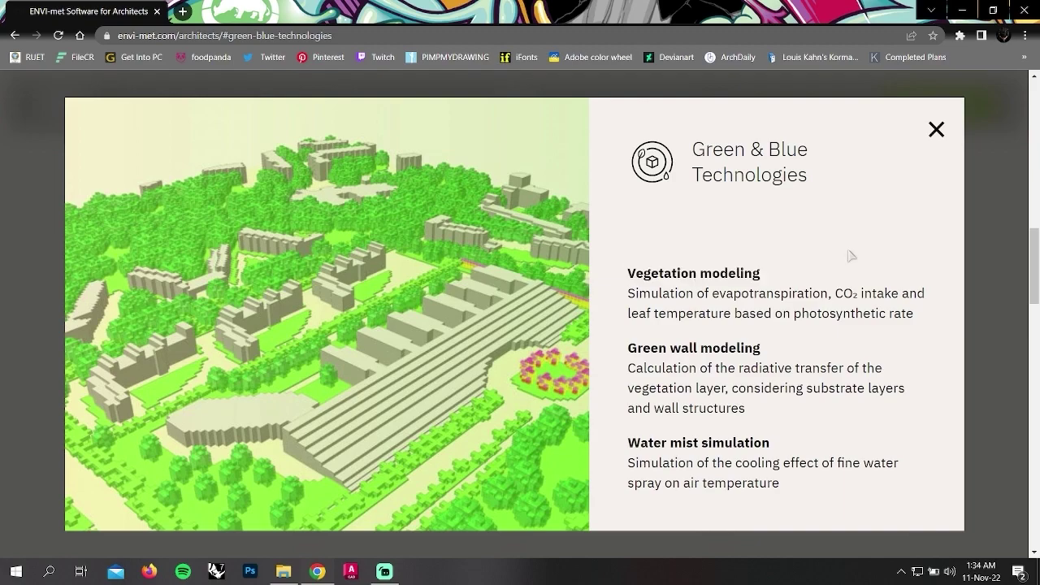
pyautogui.click(931, 133)
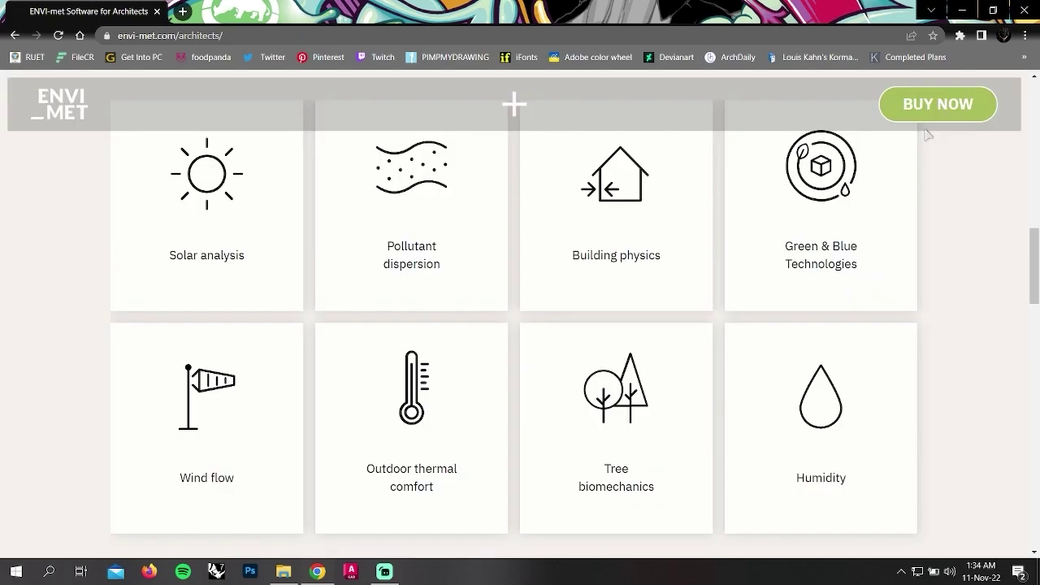
pyautogui.click(251, 375)
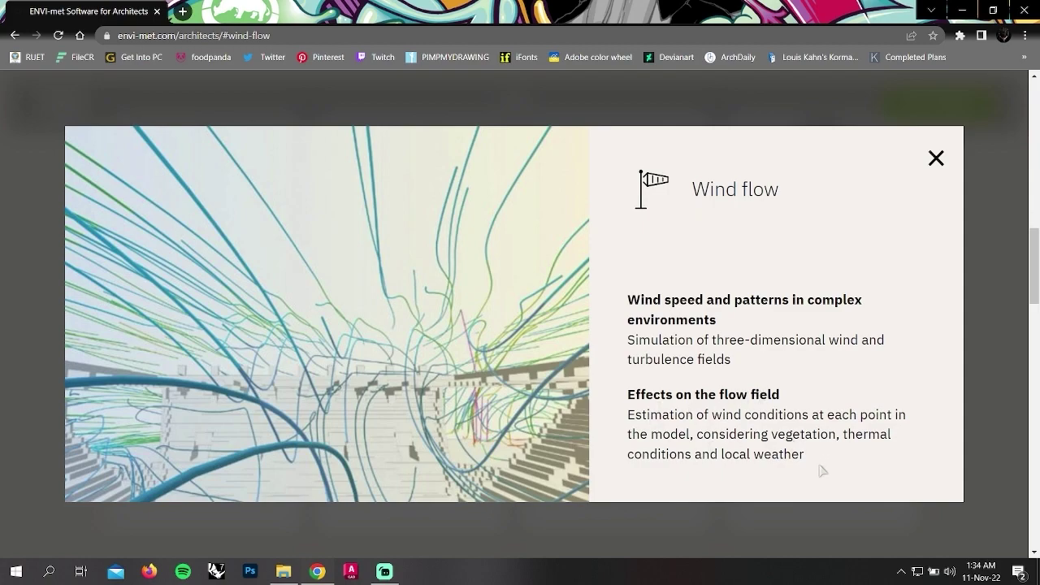
pyautogui.click(936, 159)
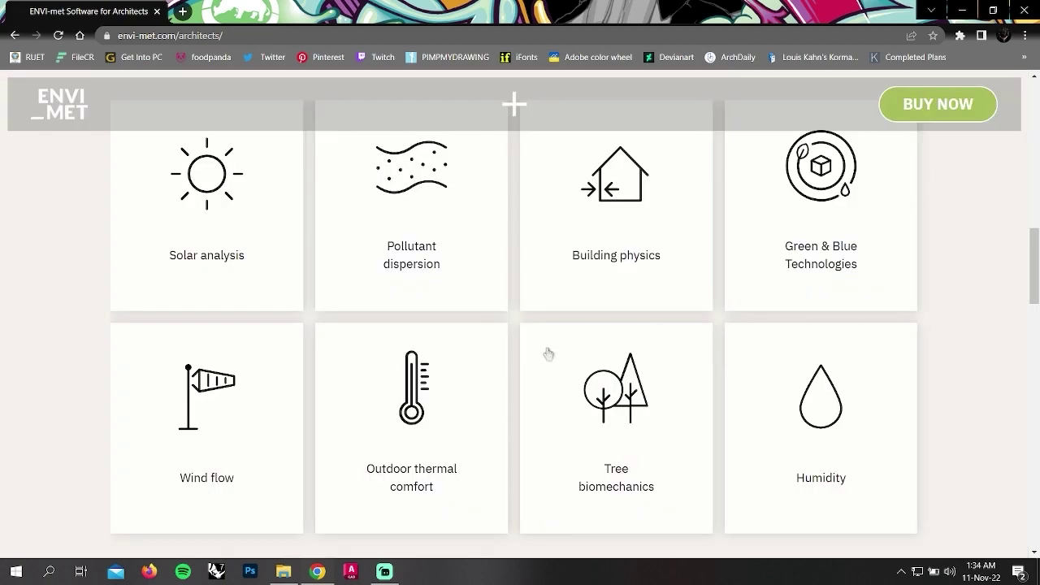
# Read and close the Outdoor thermal comfort panel, noting the Heat and energy flows heading.
pyautogui.click(430, 409)
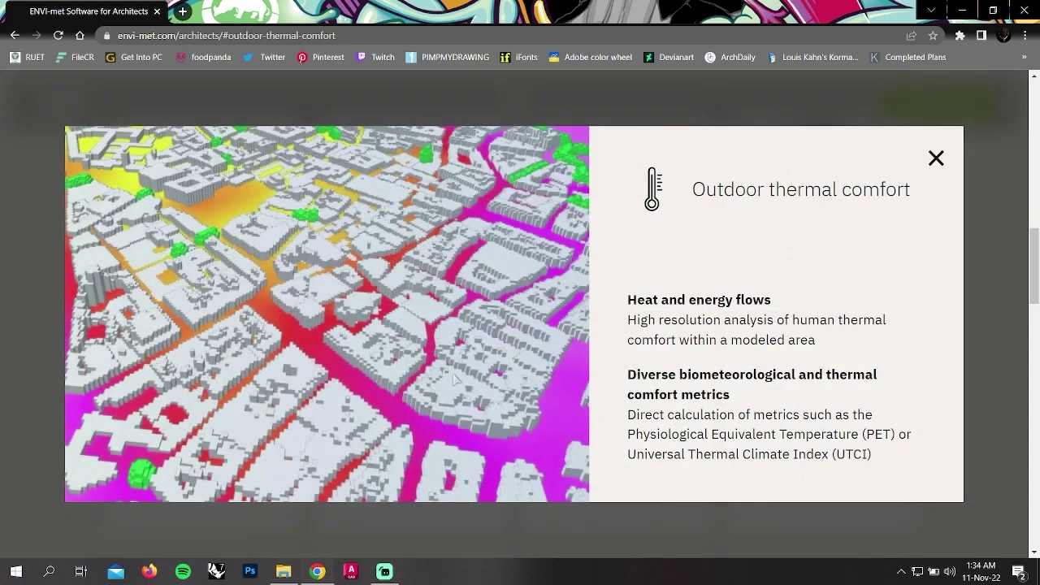
pyautogui.moveTo(603, 308); pyautogui.dragTo(783, 297)
pyautogui.click(784, 297)
pyautogui.click(937, 163)
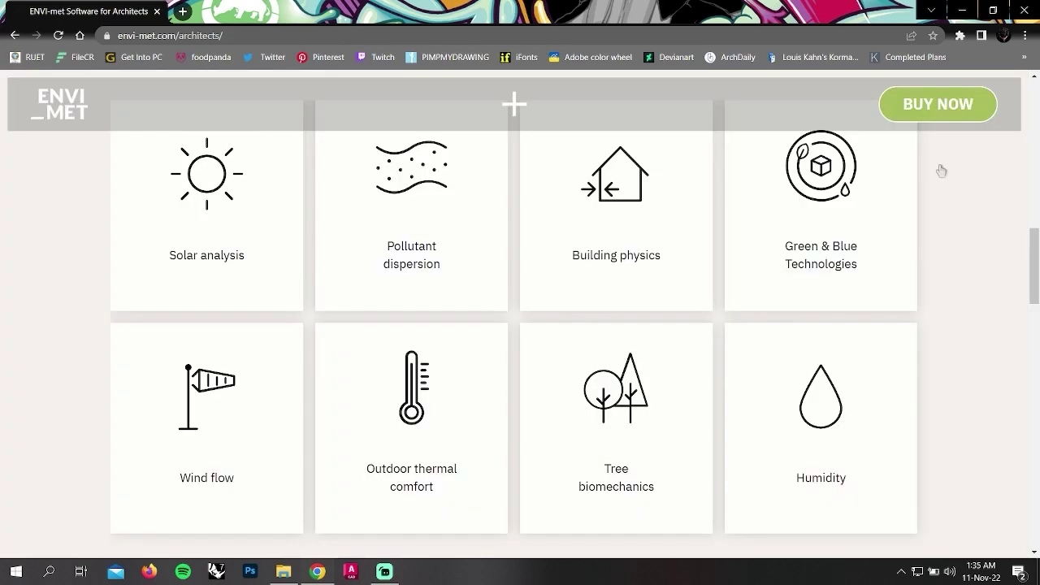
# View the Tree biomechanics and Humidity panels, then scroll on toward the Student License.
pyautogui.click(643, 396)
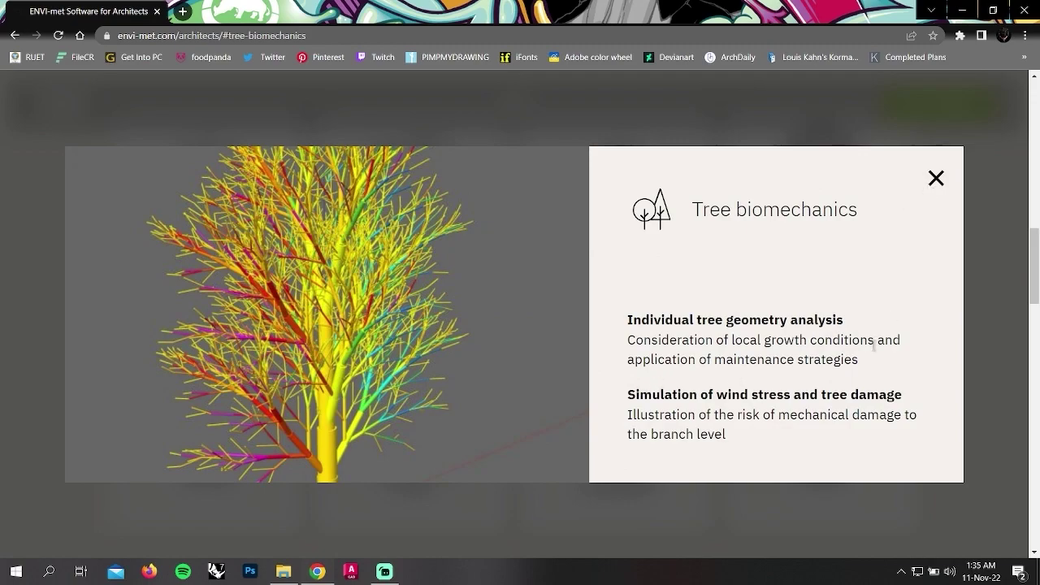
pyautogui.click(926, 185)
pyautogui.click(831, 371)
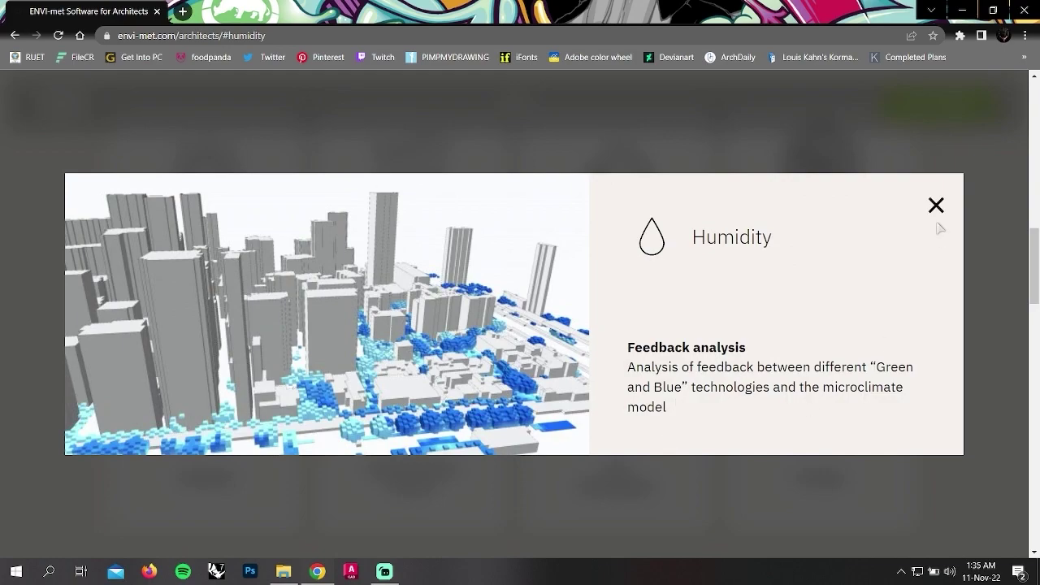
pyautogui.click(935, 206)
pyautogui.scroll(-2, 765, 308)
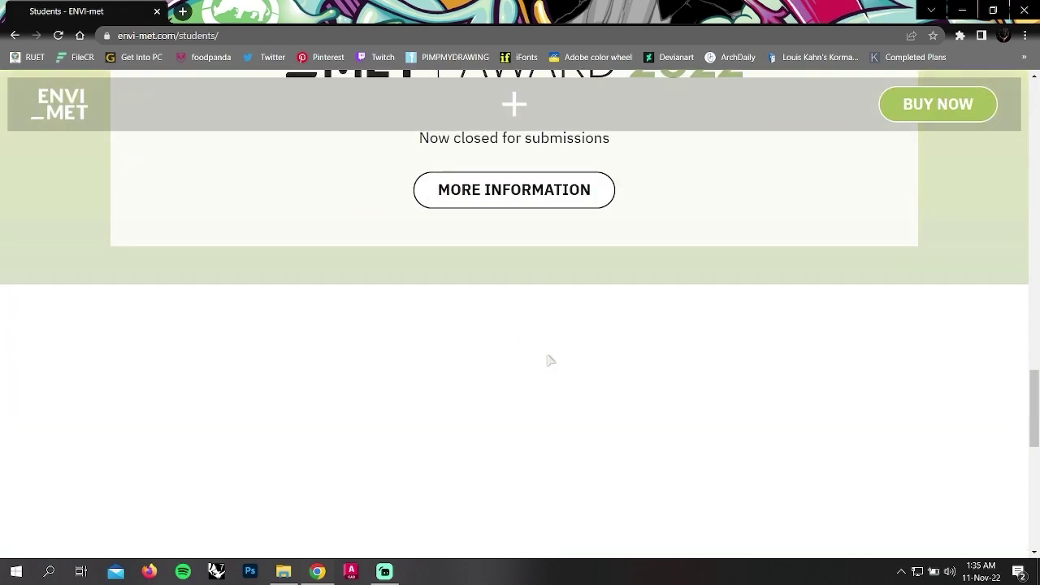
# Open the Buy page and scroll to the license price cards, from Commercial 2,900 € to FREE Demo.
pyautogui.scroll(-5, 550, 360)
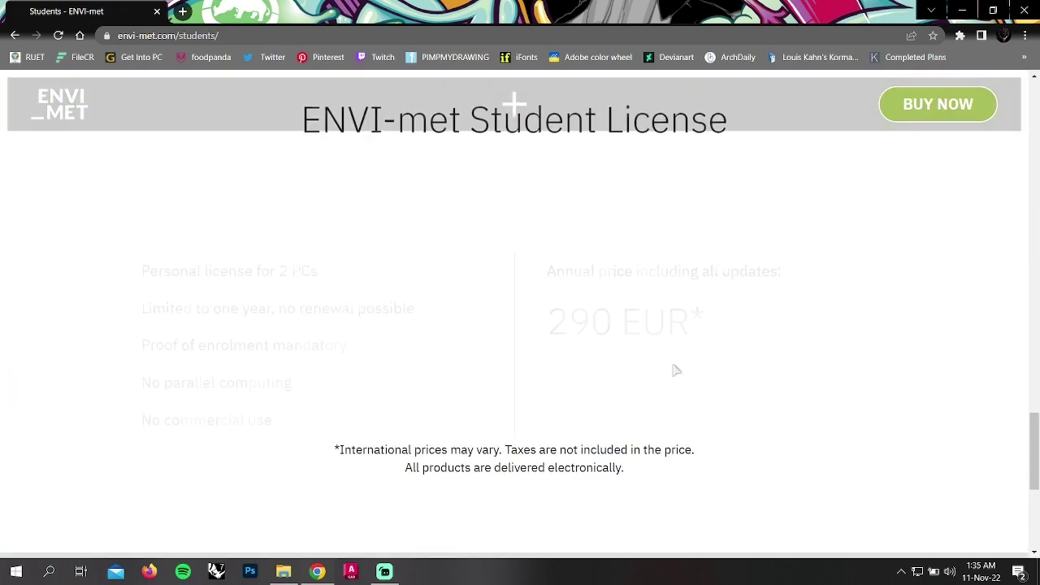
pyautogui.click(936, 117)
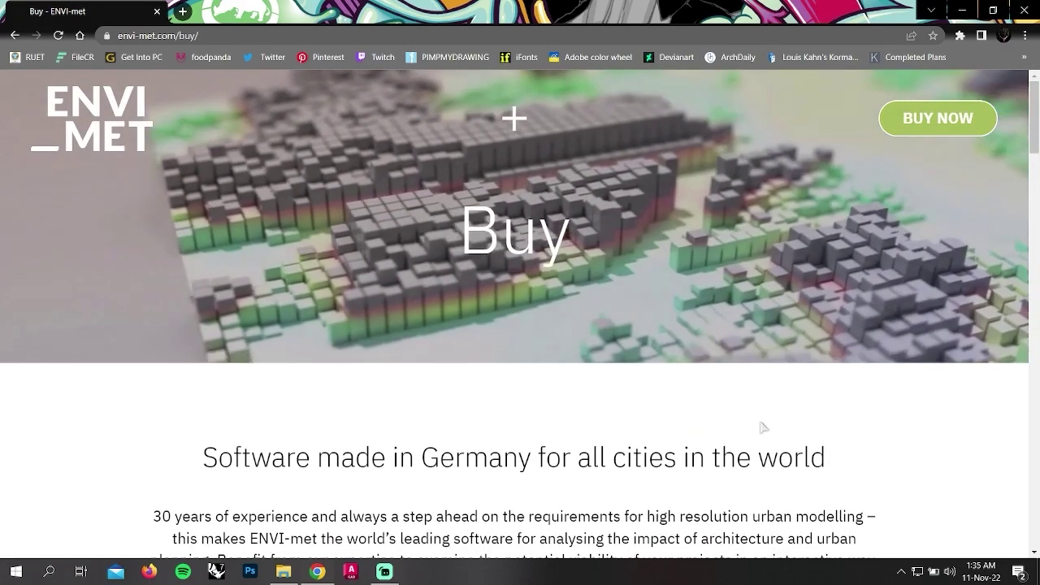
pyautogui.scroll(-3, 711, 402)
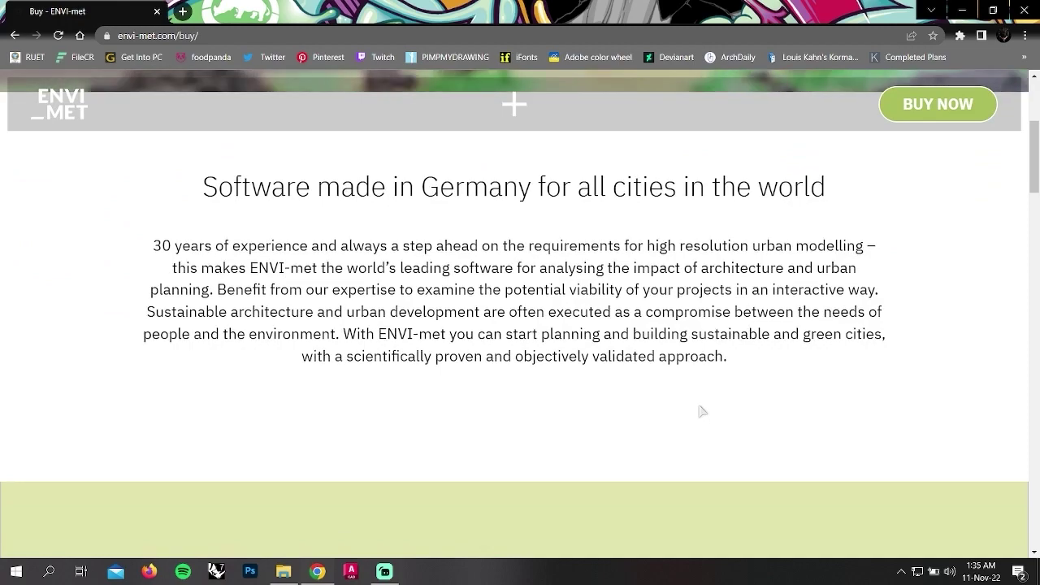
pyautogui.scroll(-2, 707, 413)
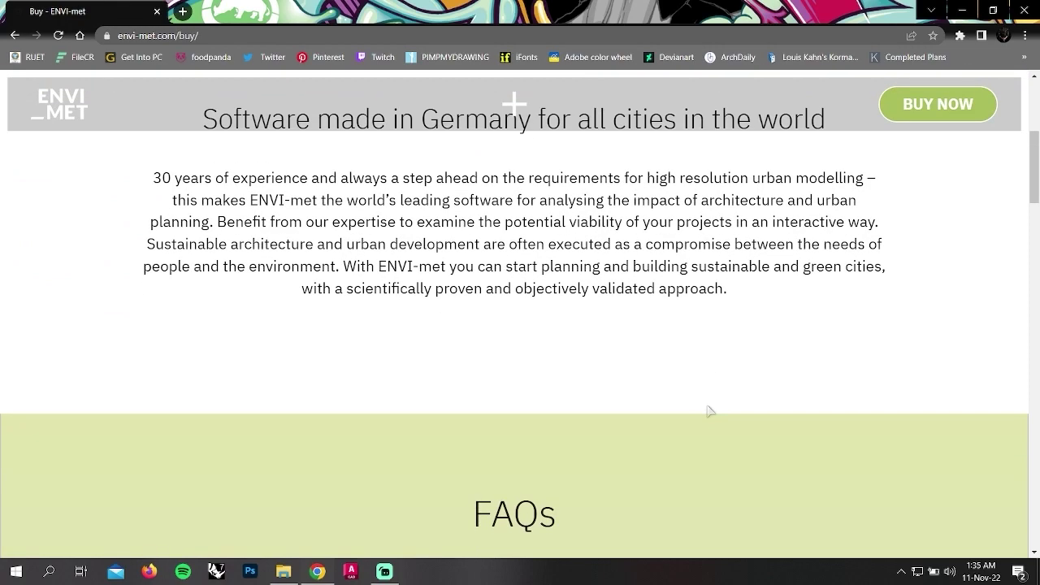
pyautogui.scroll(-6, 711, 418)
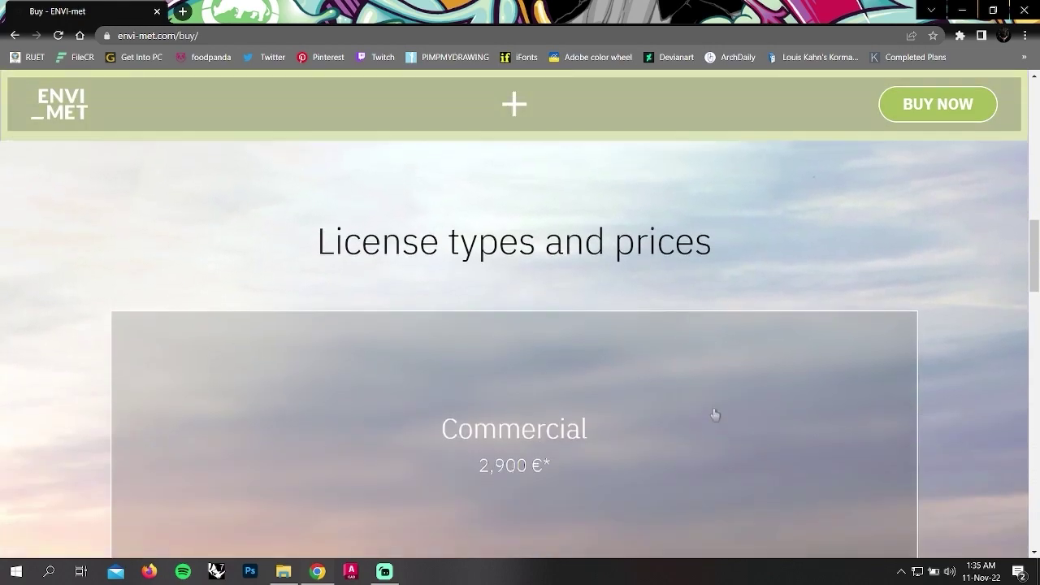
pyautogui.scroll(-3, 714, 416)
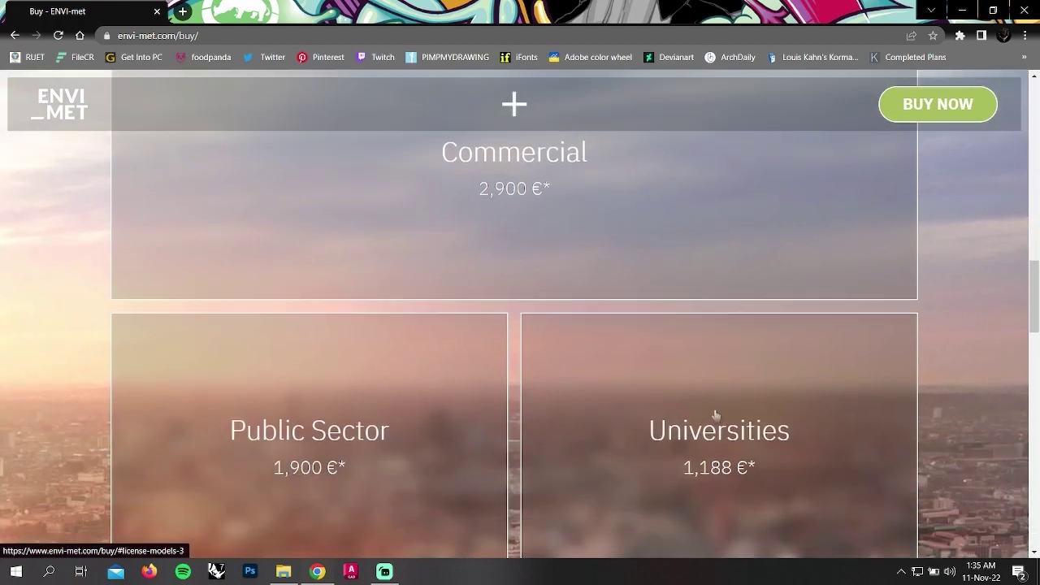
pyautogui.scroll(3, 574, 281)
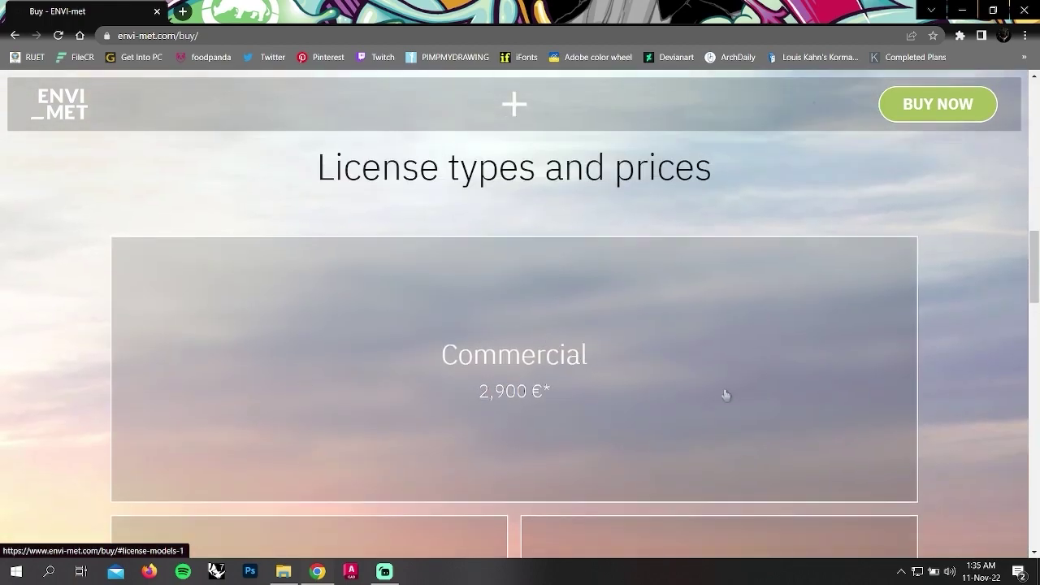
pyautogui.scroll(-3, 563, 394)
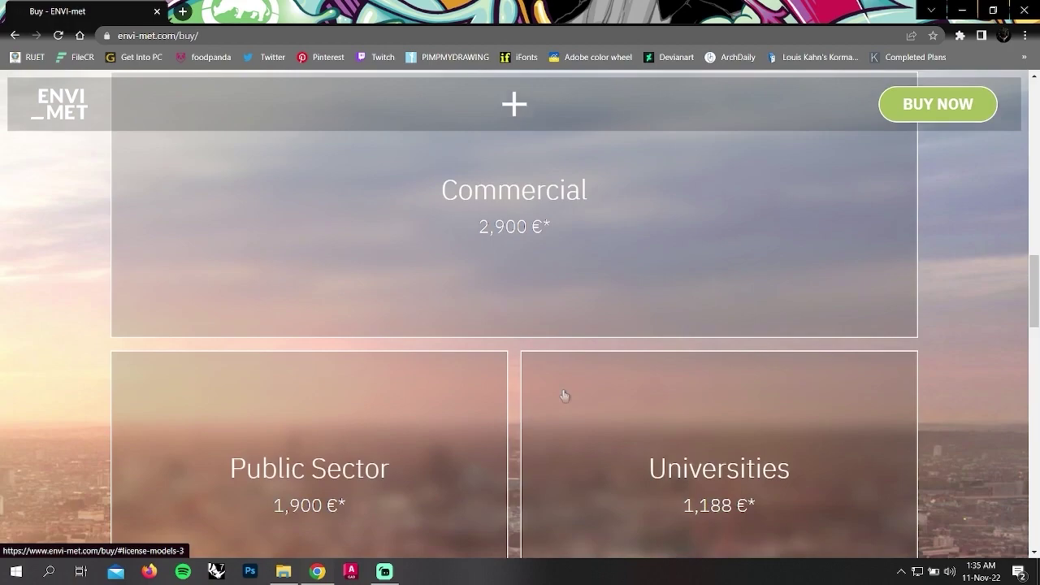
pyautogui.scroll(-3, 563, 394)
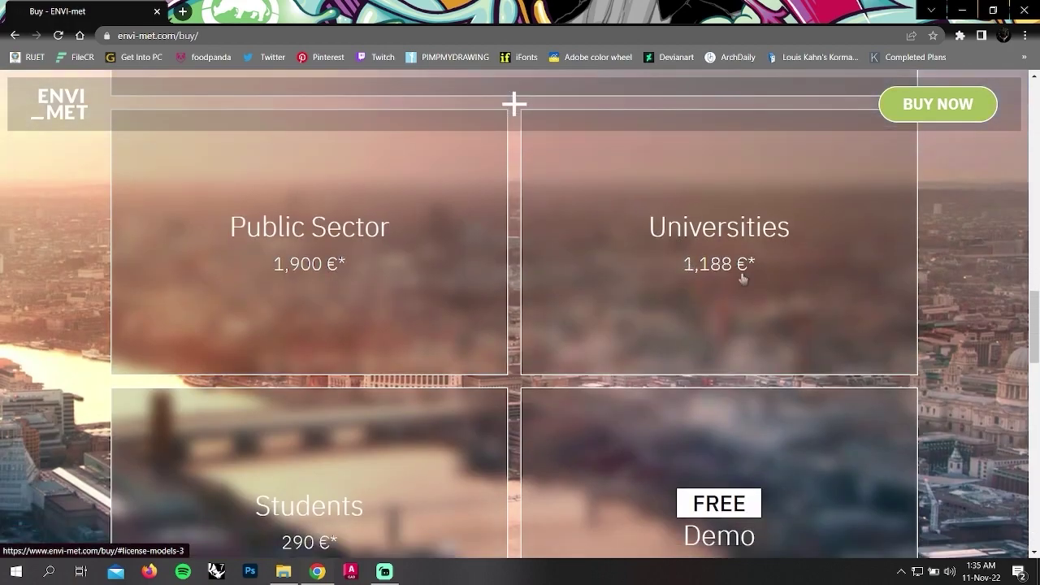
pyautogui.scroll(-1, 662, 325)
pyautogui.scroll(-1, 673, 431)
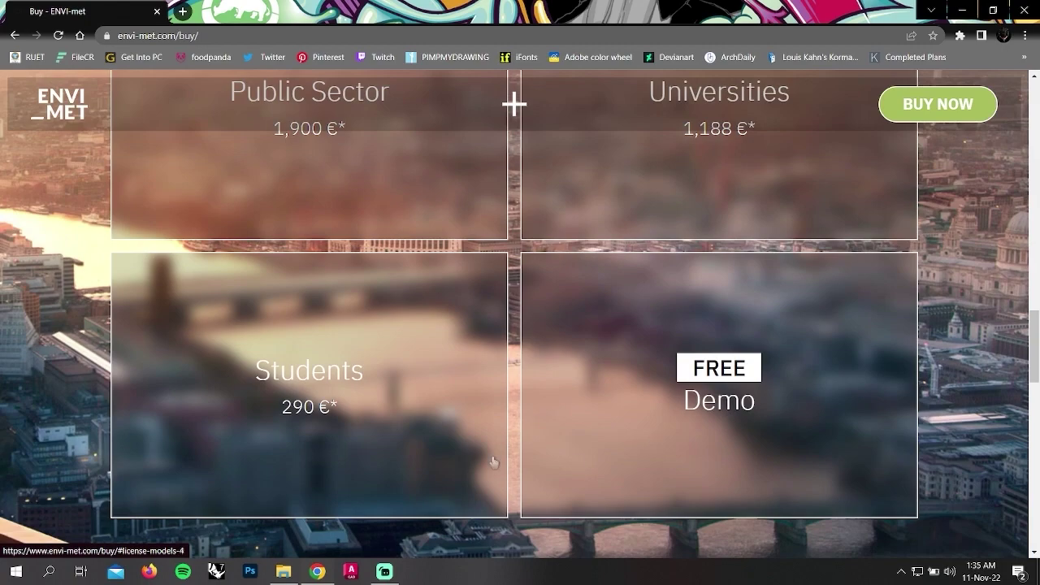
# Open the FREE Demo Lite License details and review its limits, such as limited domain size.
pyautogui.click(675, 426)
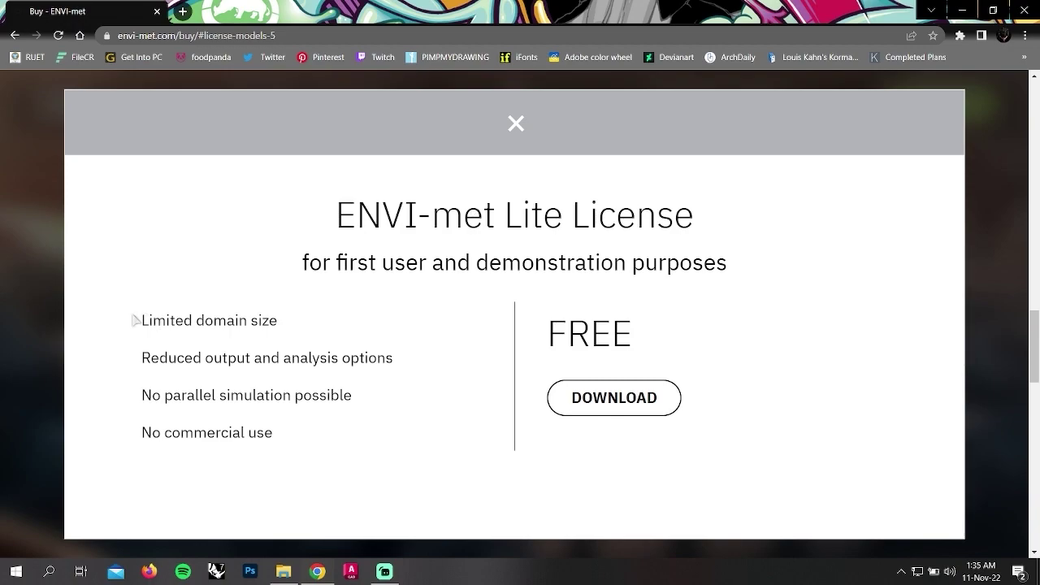
pyautogui.moveTo(140, 320); pyautogui.dragTo(293, 323)
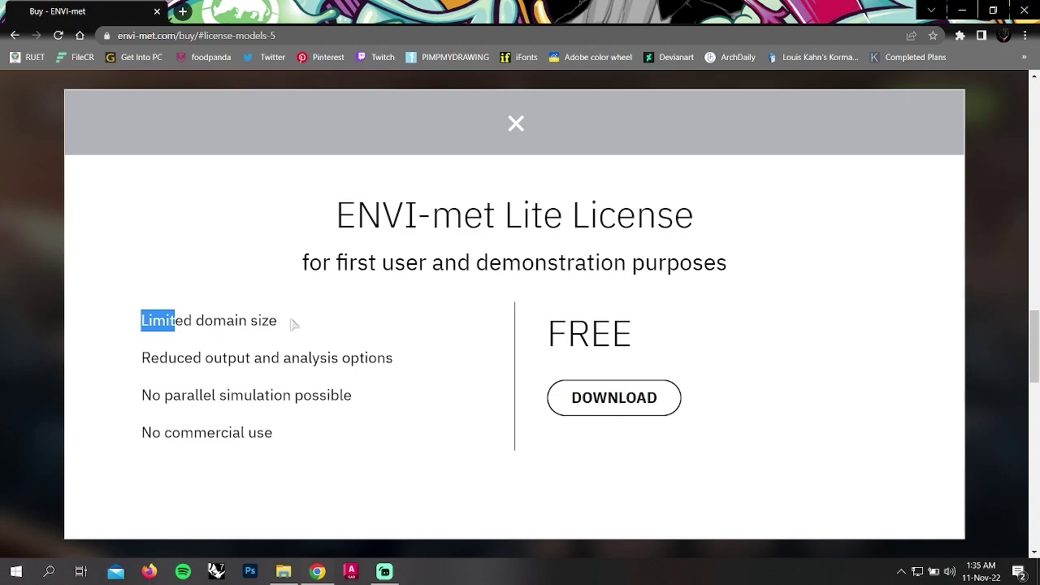
pyautogui.click(395, 363)
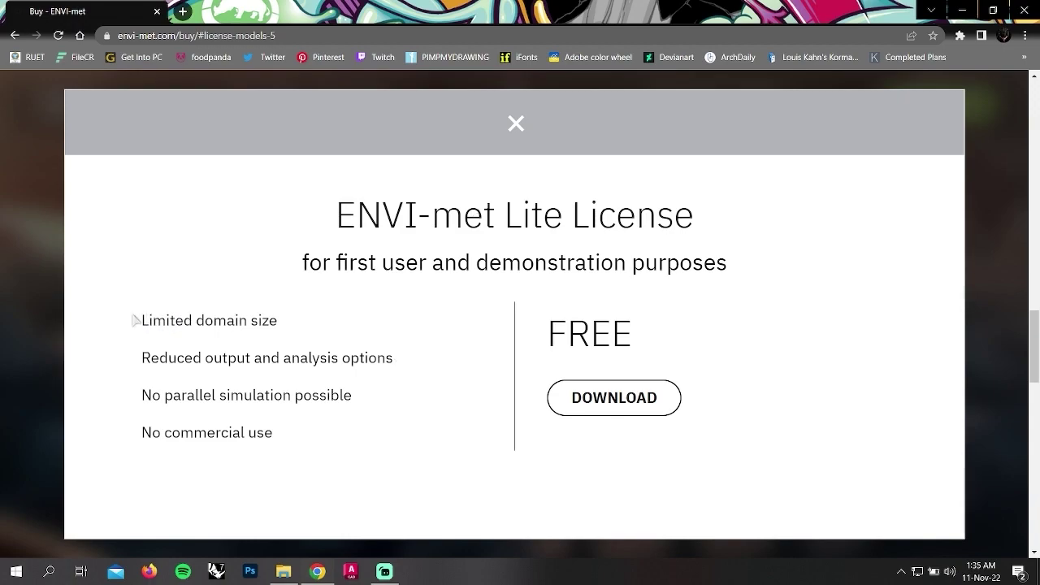
pyautogui.moveTo(136, 321); pyautogui.dragTo(174, 322)
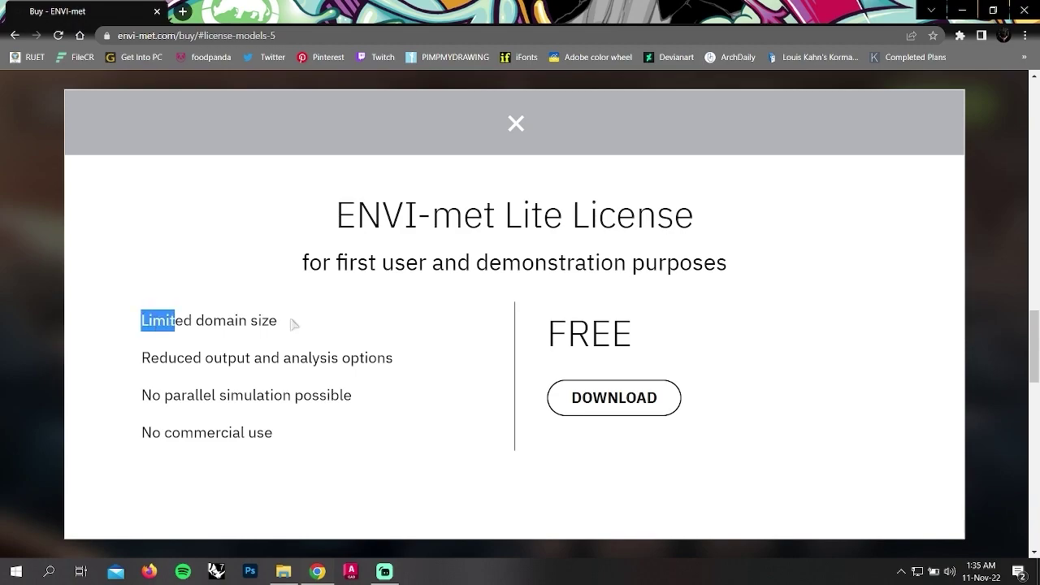
pyautogui.click(395, 364)
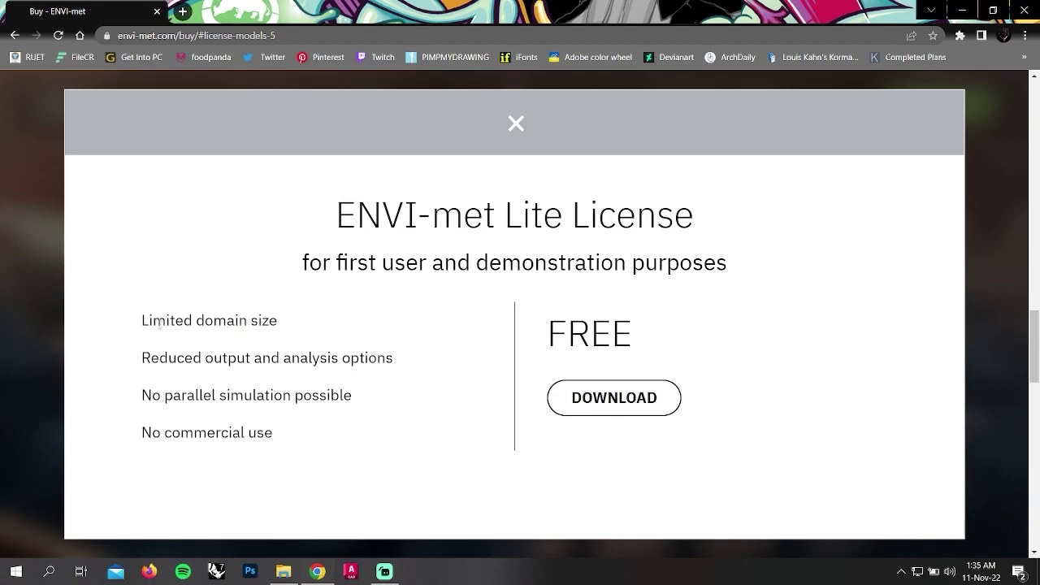
pyautogui.moveTo(135, 320); pyautogui.dragTo(291, 323)
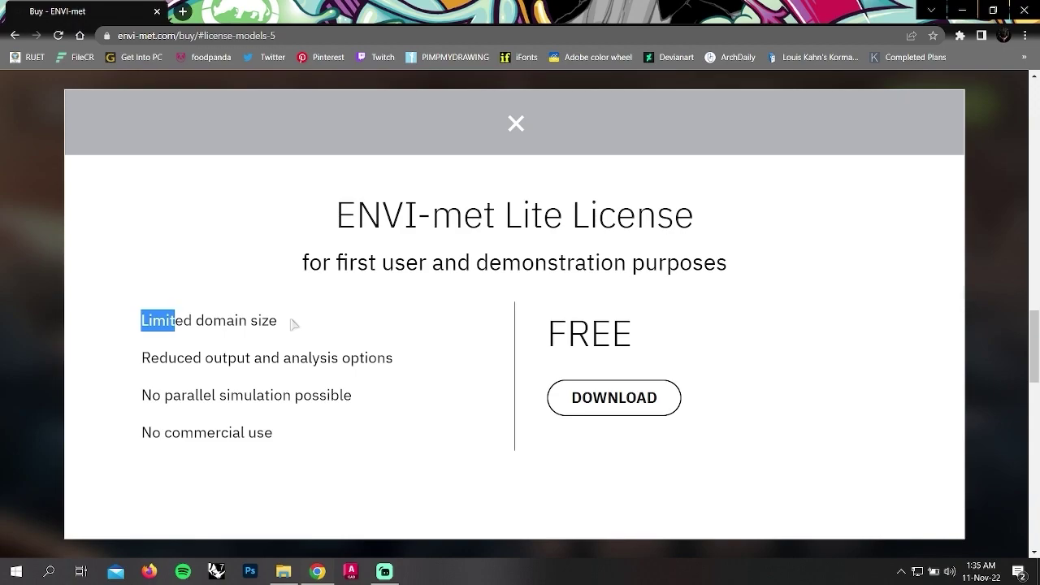
pyautogui.click(396, 363)
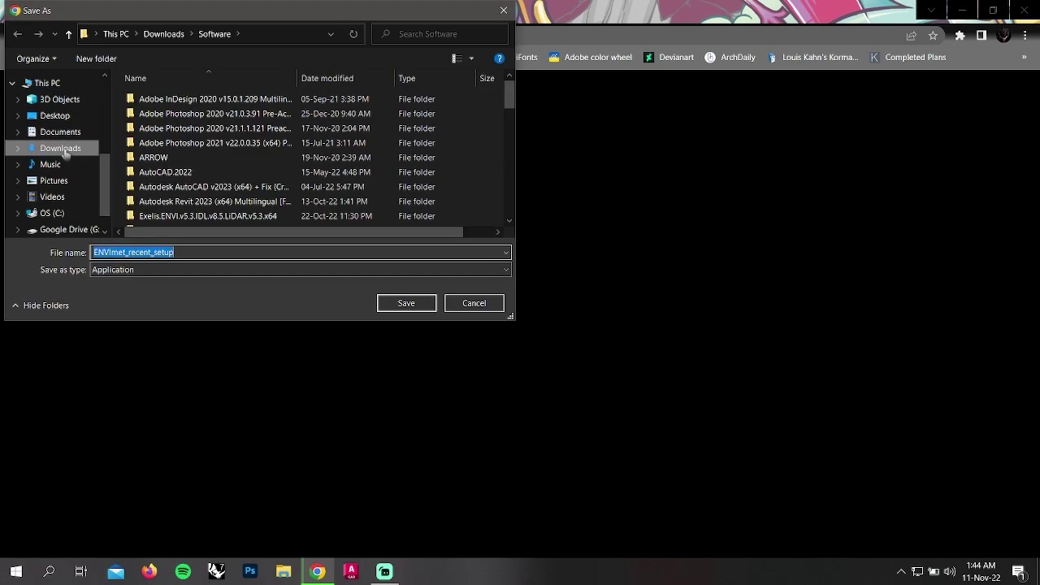
# Save the ENVImet_recent_setup installer into Downloads\Software.
pyautogui.click(63, 150)
pyautogui.doubleClick(166, 117)
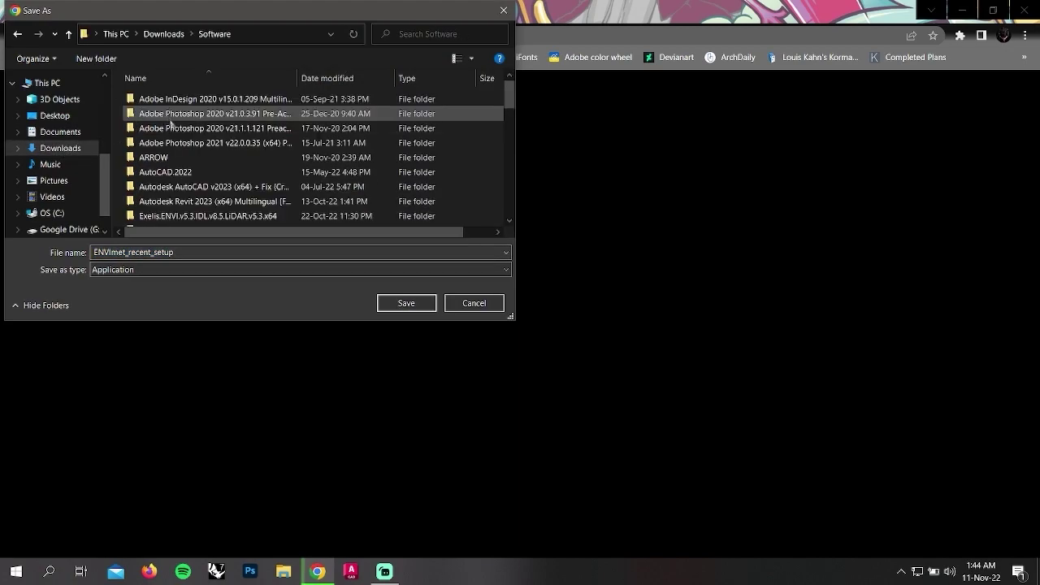
pyautogui.click(404, 307)
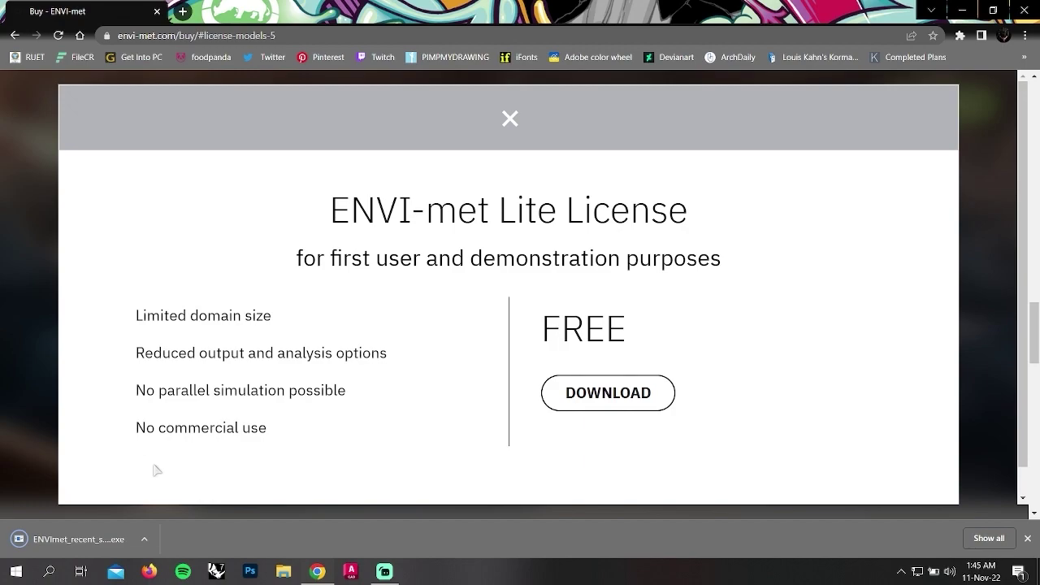
# Show the downloaded installer in the Software folder and run ENVImet_recent_setup.
pyautogui.click(145, 539)
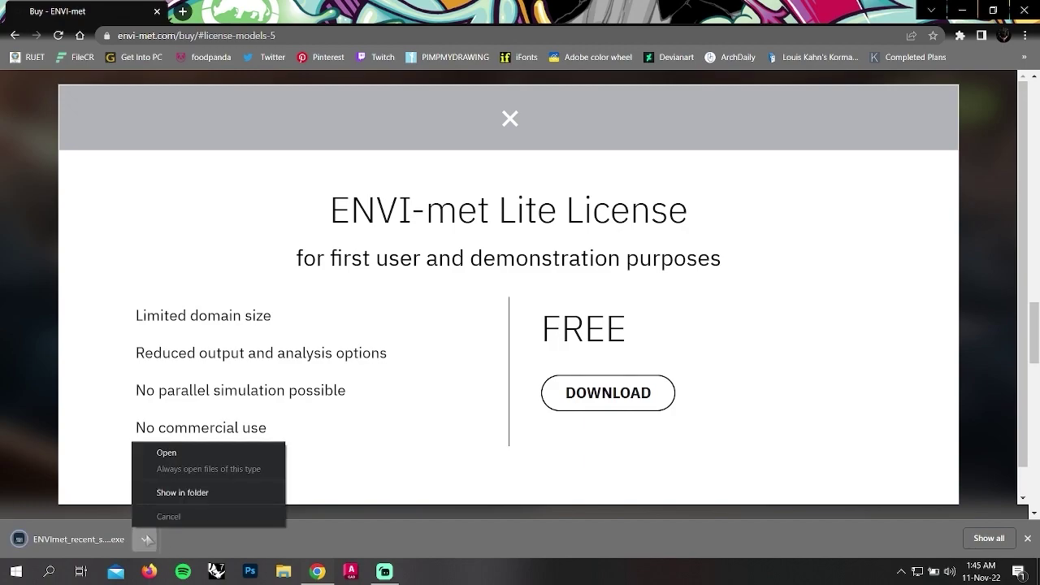
pyautogui.click(146, 539)
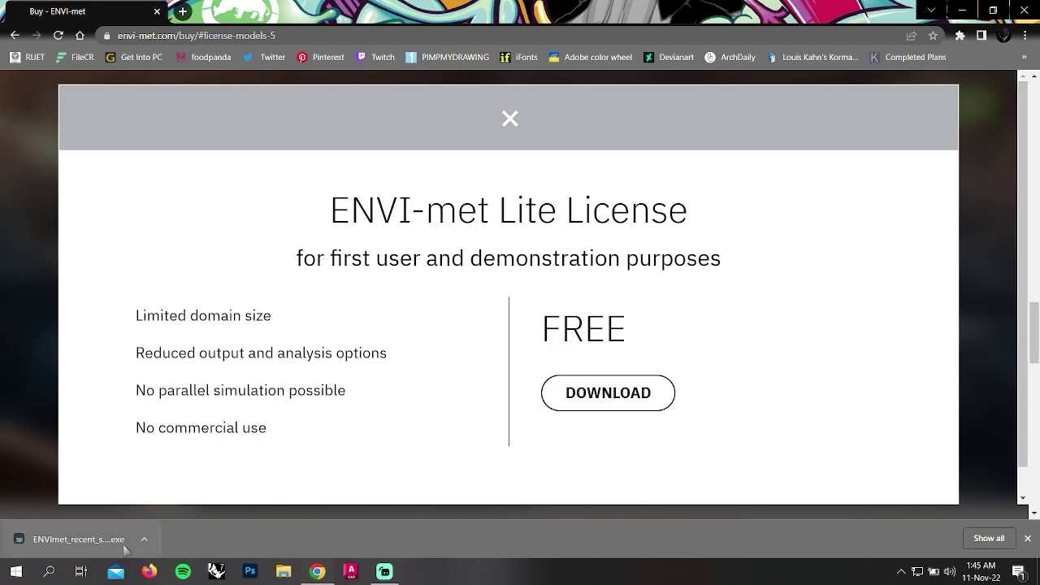
pyautogui.click(151, 545)
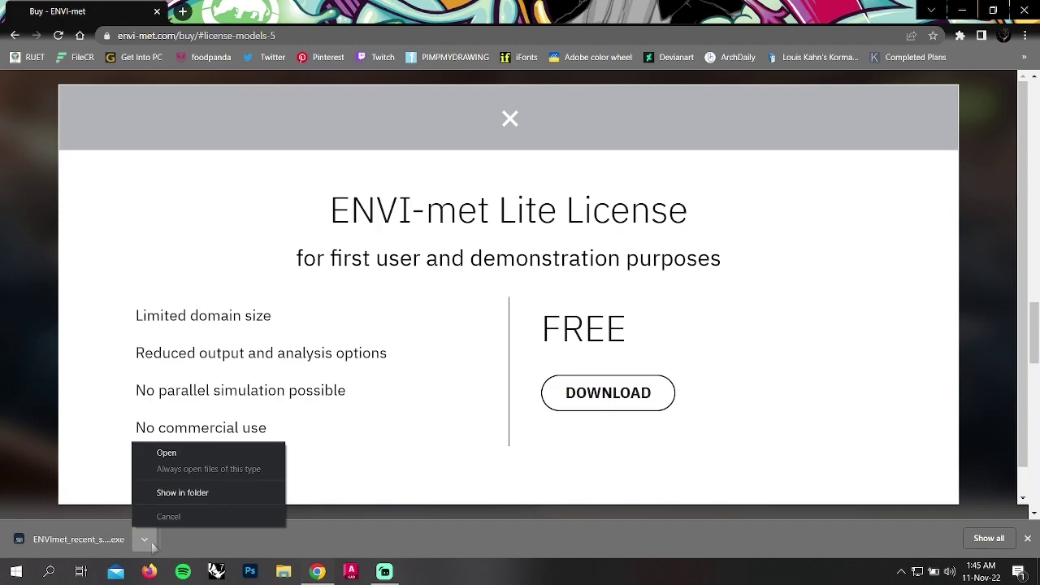
pyautogui.click(199, 497)
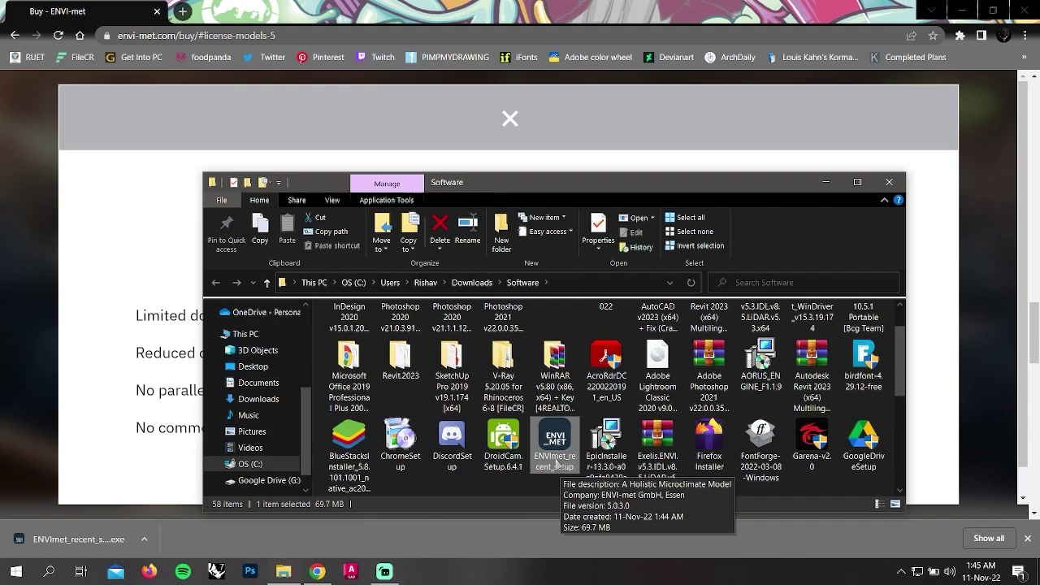
pyautogui.doubleClick(556, 445)
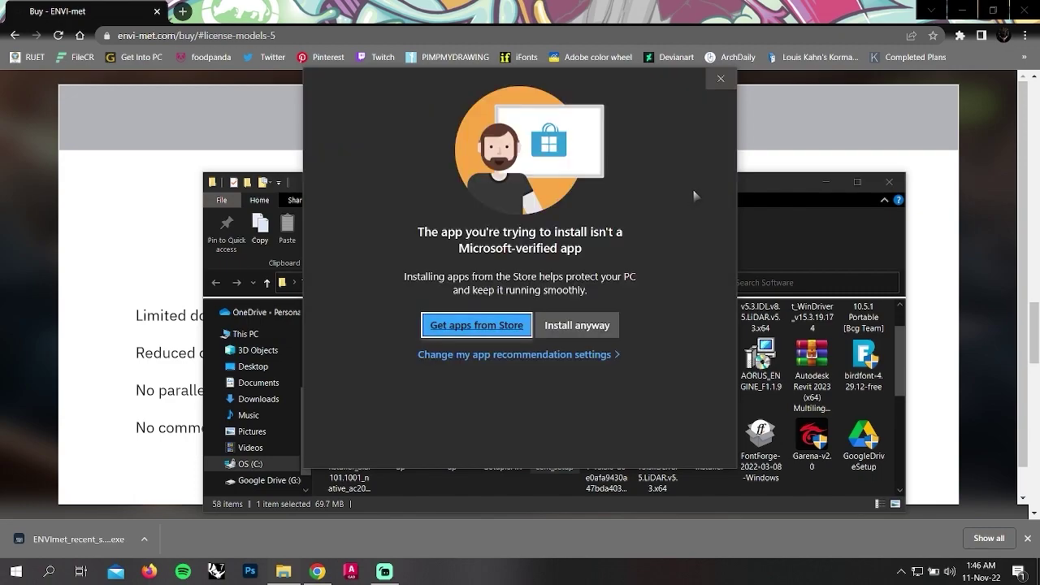
# Allow the unverified installer to run and accept the ENVI-met license agreement.
pyautogui.click(591, 337)
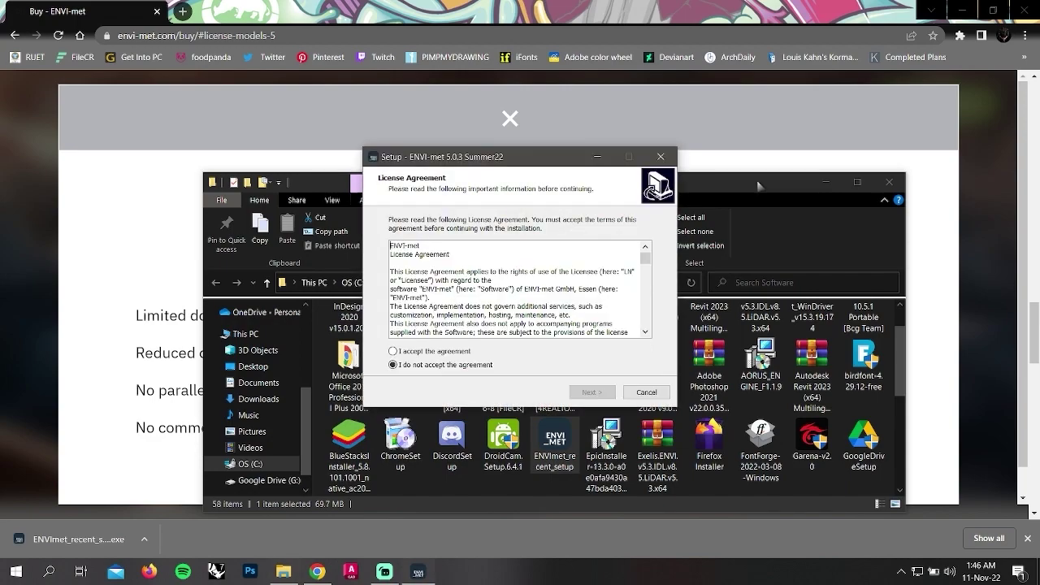
pyautogui.click(825, 182)
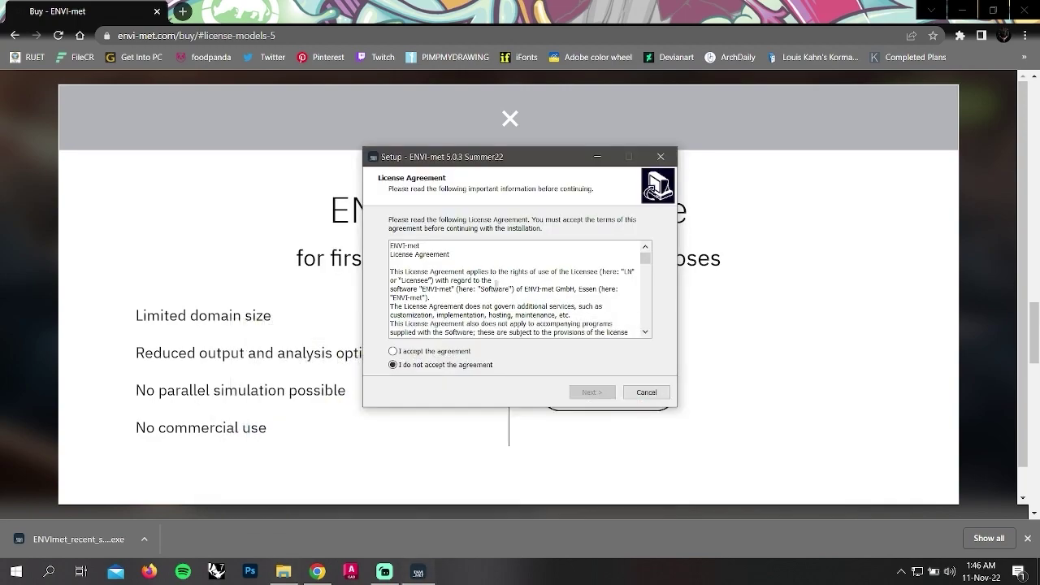
pyautogui.click(393, 351)
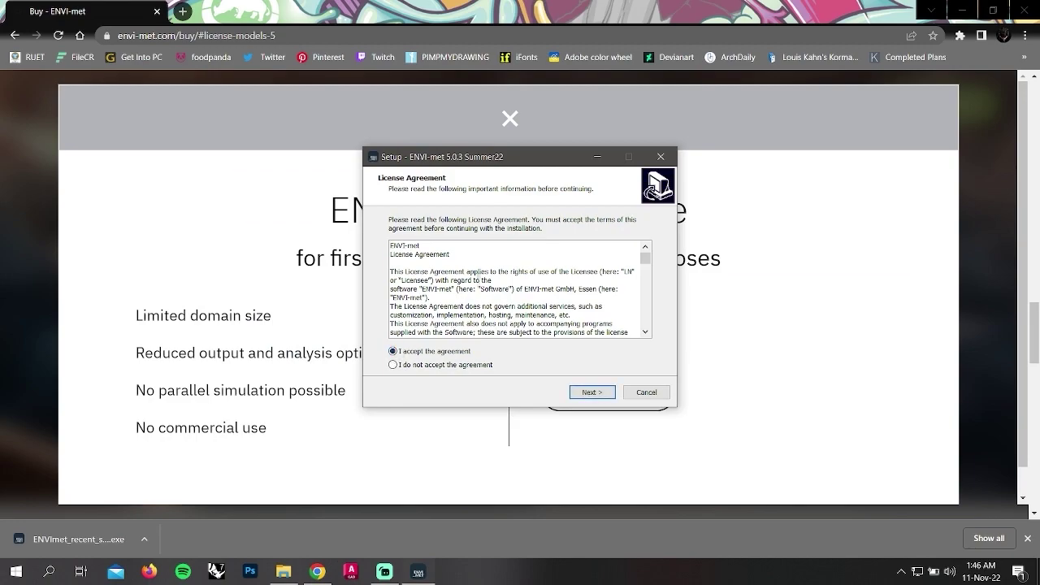
pyautogui.scroll(-10, 613, 260)
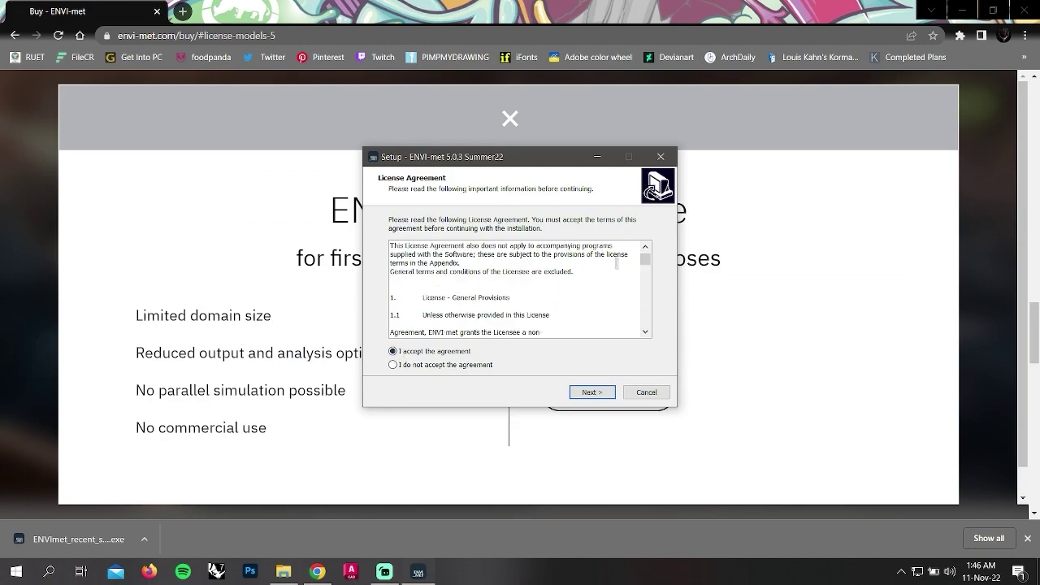
pyautogui.scroll(-6, 618, 259)
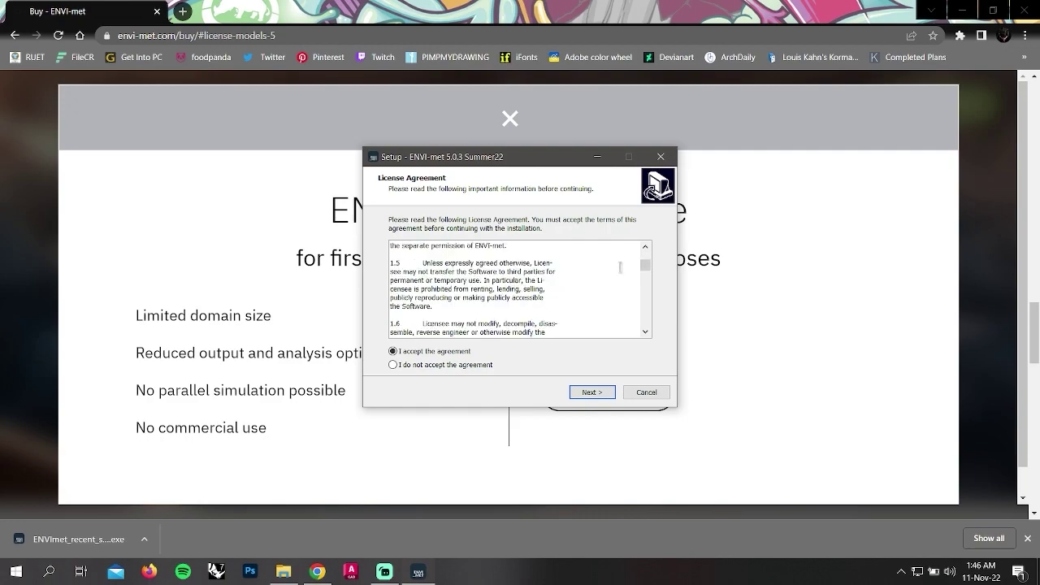
pyautogui.click(602, 393)
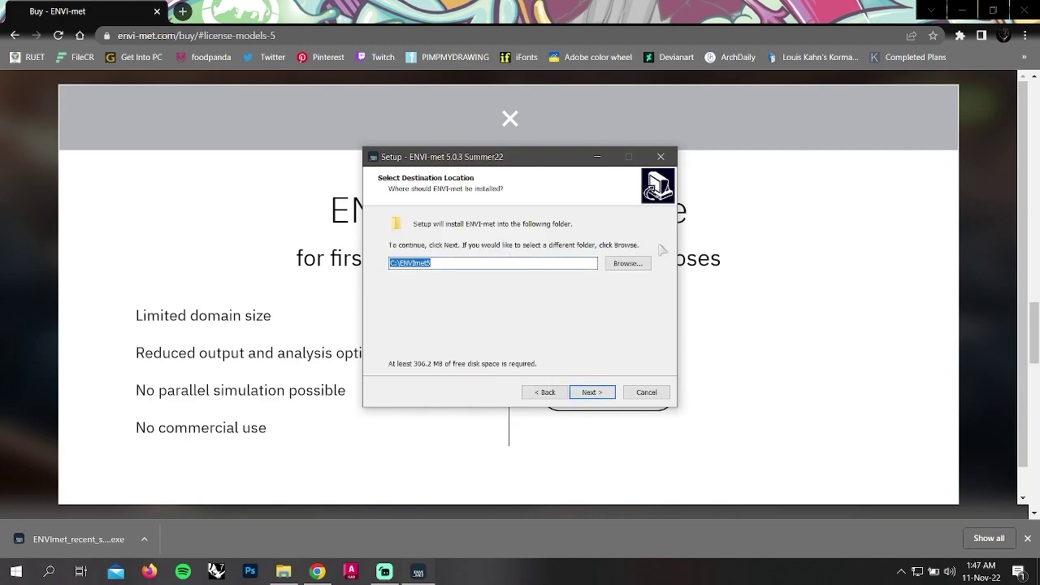
# Install to C:\ENVImet5 with the ENVI-met 5 Start Menu folder, then finish the wizard.
pyautogui.click(622, 264)
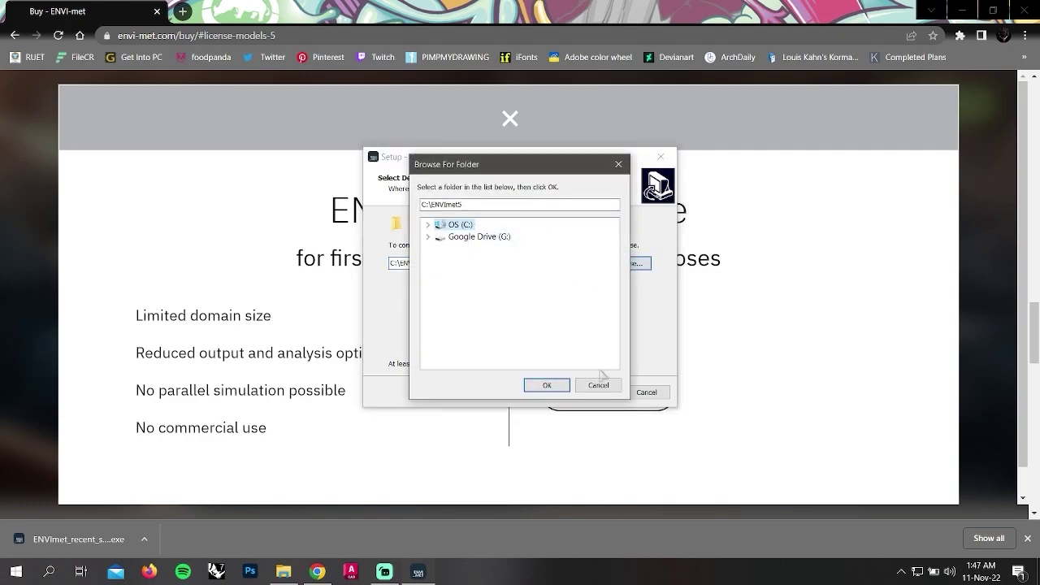
pyautogui.click(599, 385)
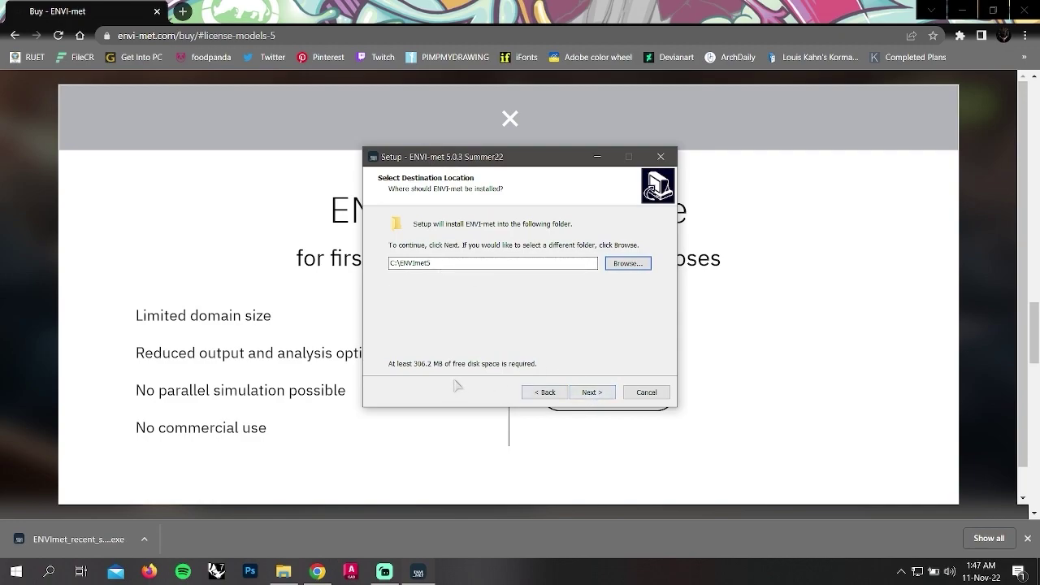
pyautogui.click(585, 392)
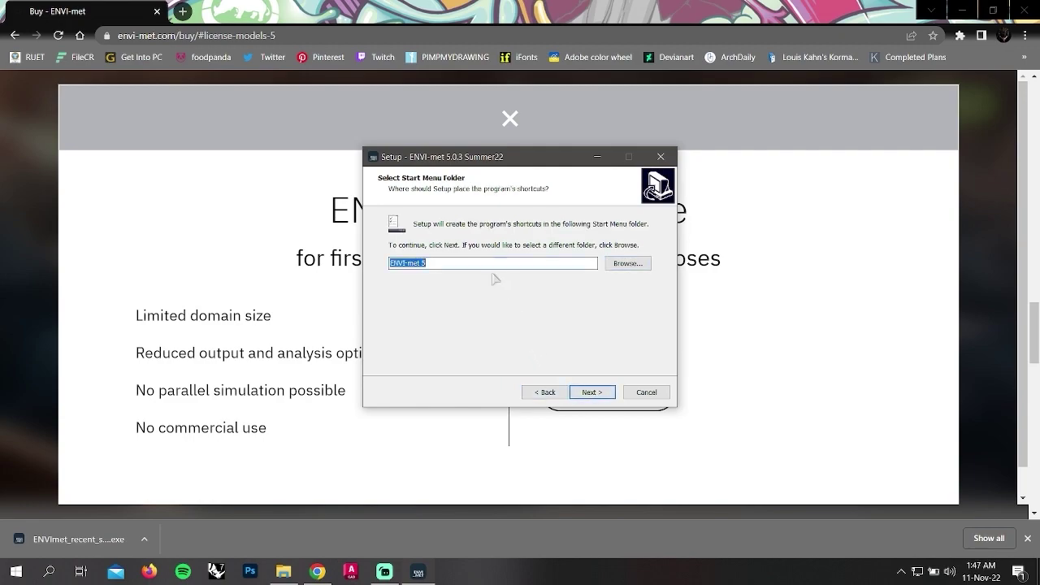
pyautogui.click(607, 395)
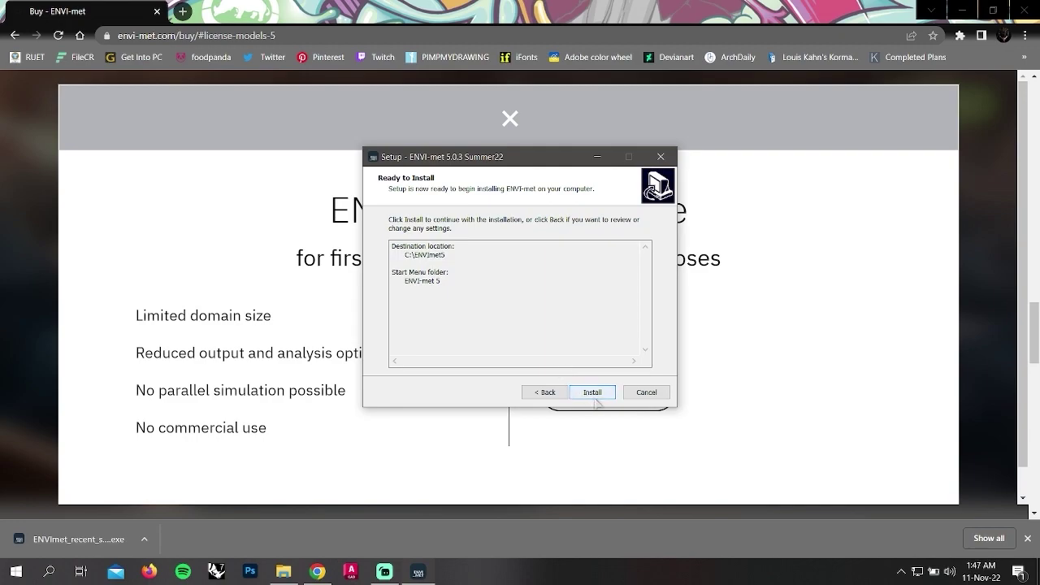
pyautogui.click(597, 398)
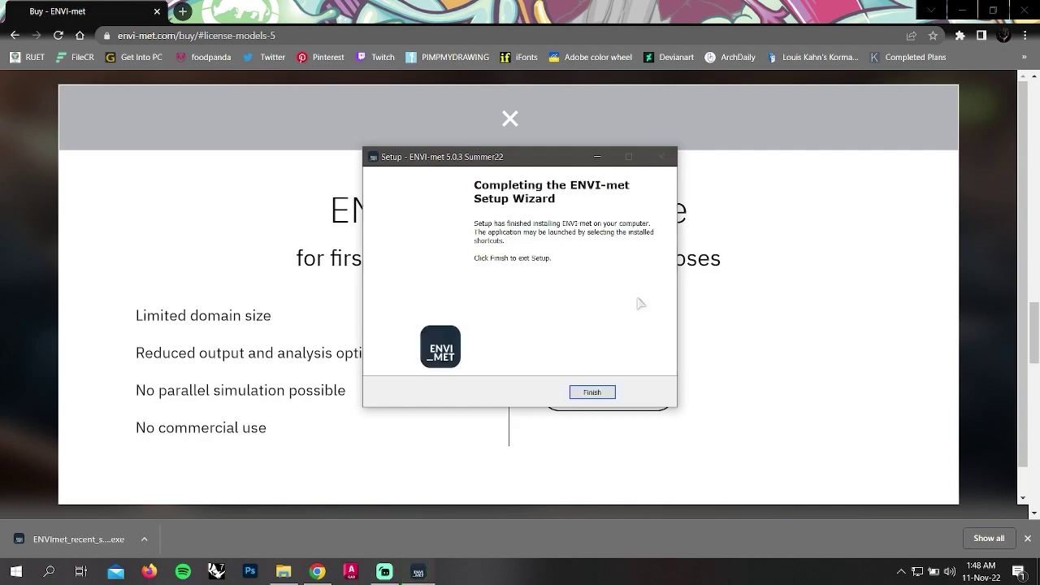
pyautogui.click(610, 395)
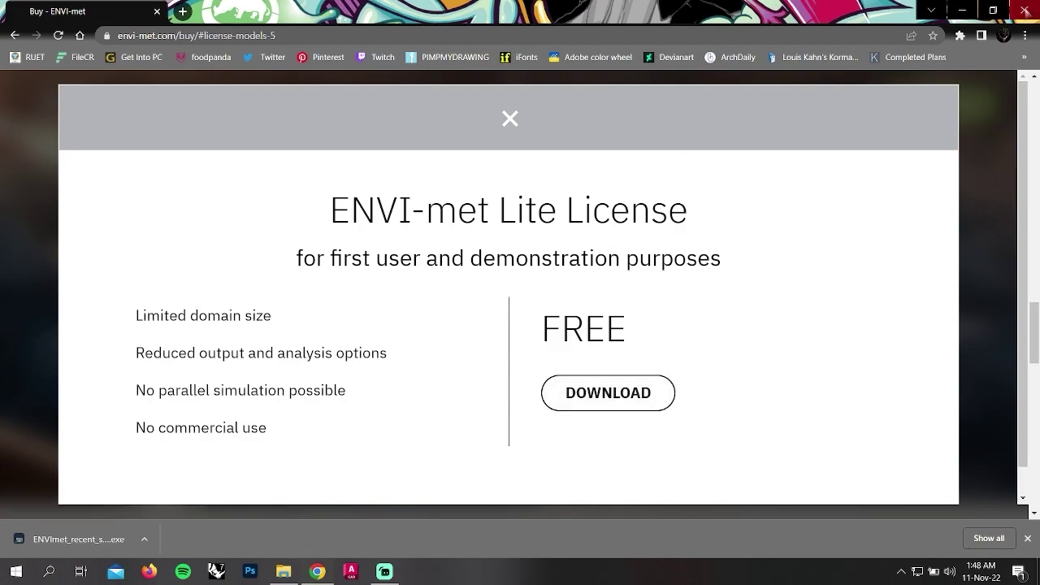
# Close Chrome, refresh the desktop and launch the ENVI-met Headquarter shortcut.
pyautogui.click(1024, 11)
pyautogui.rightClick(692, 63)
pyautogui.click(681, 103)
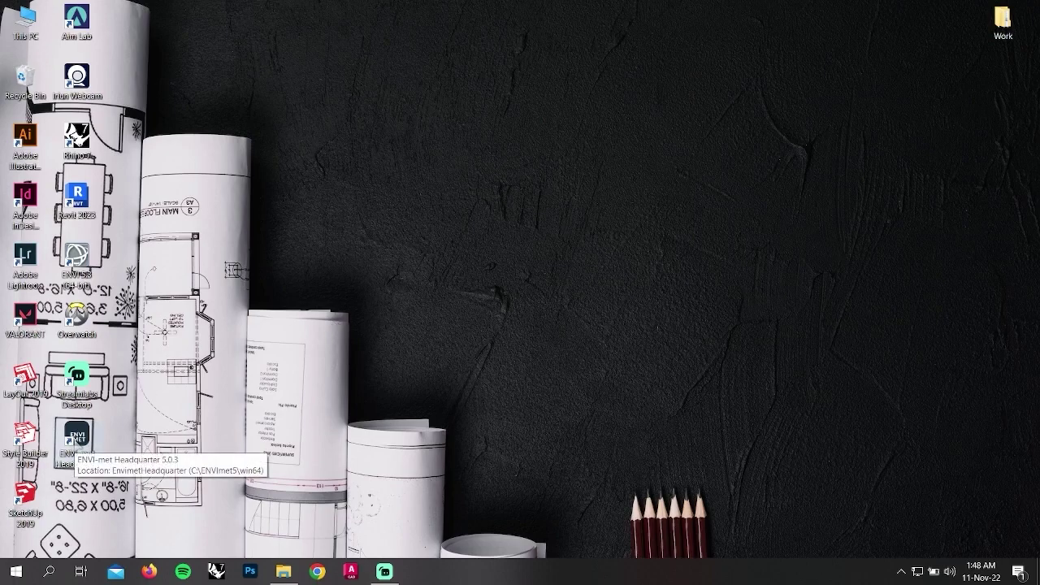
pyautogui.click(77, 447)
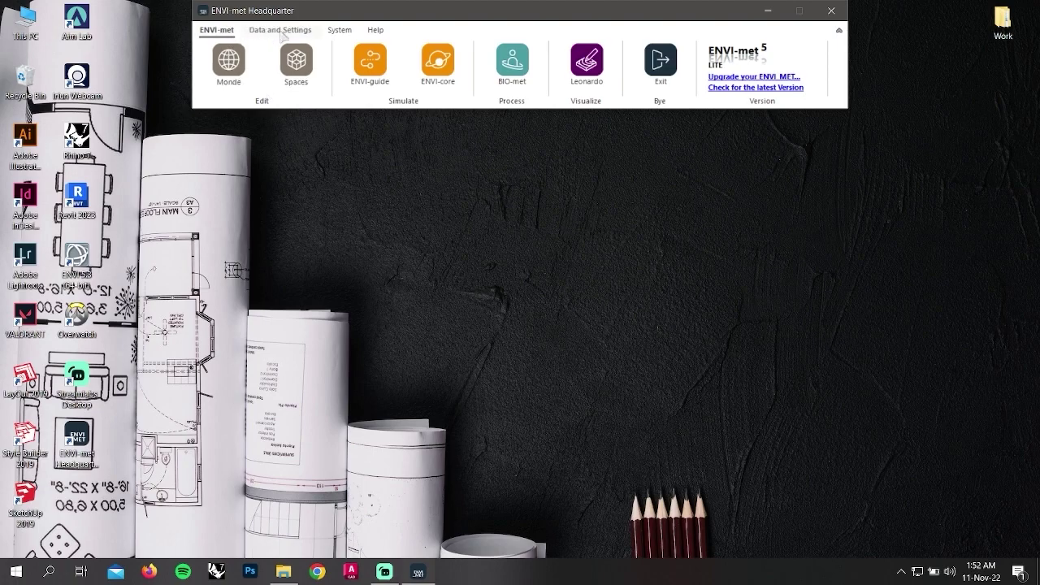
# Browse This PC to the C:\ENVImet5 install folder, then open Projects/Workspaces from the Data and Settings tools.
pyautogui.click(281, 31)
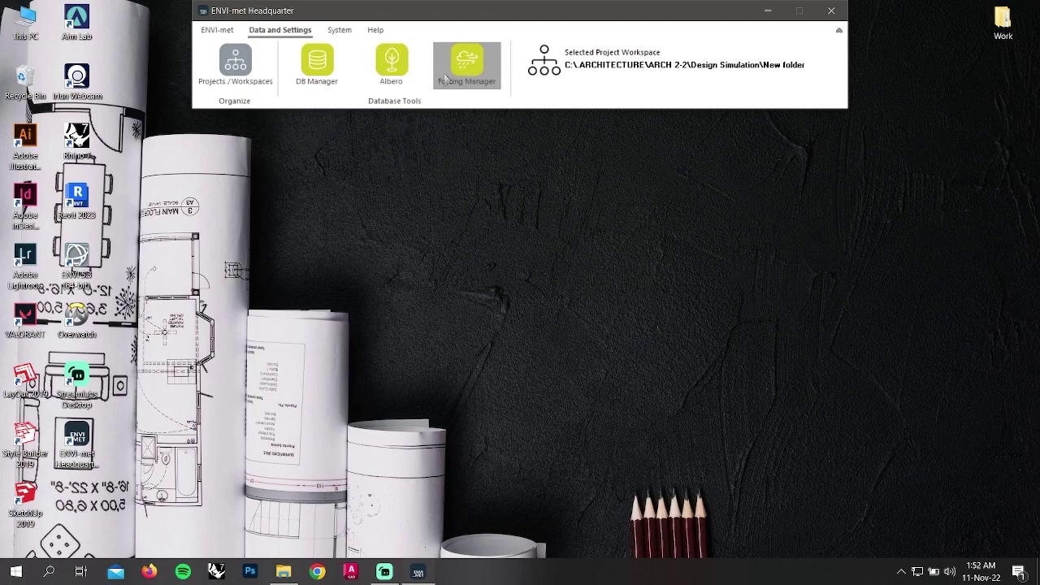
pyautogui.doubleClick(33, 41)
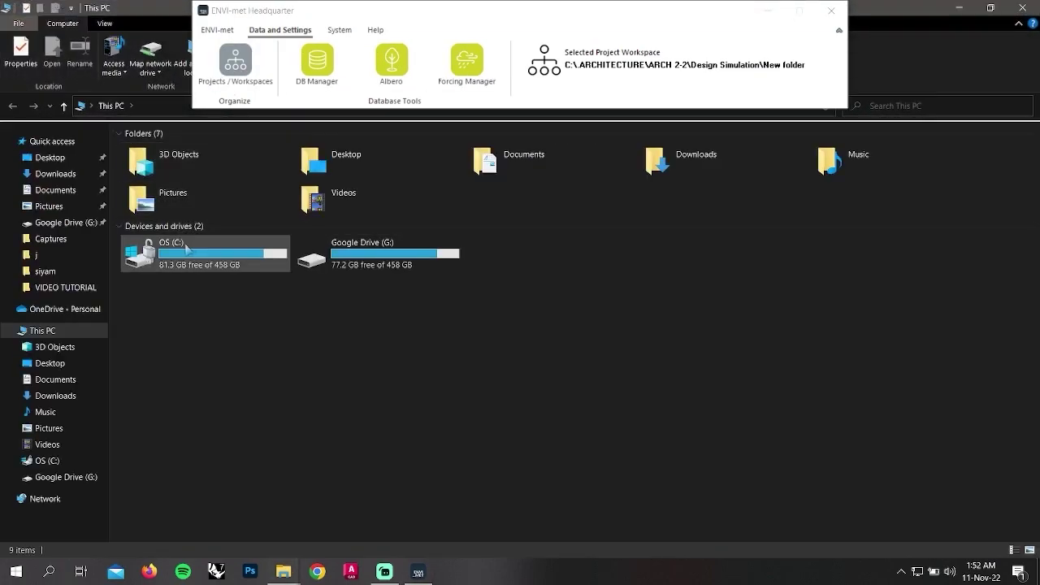
pyautogui.doubleClick(186, 248)
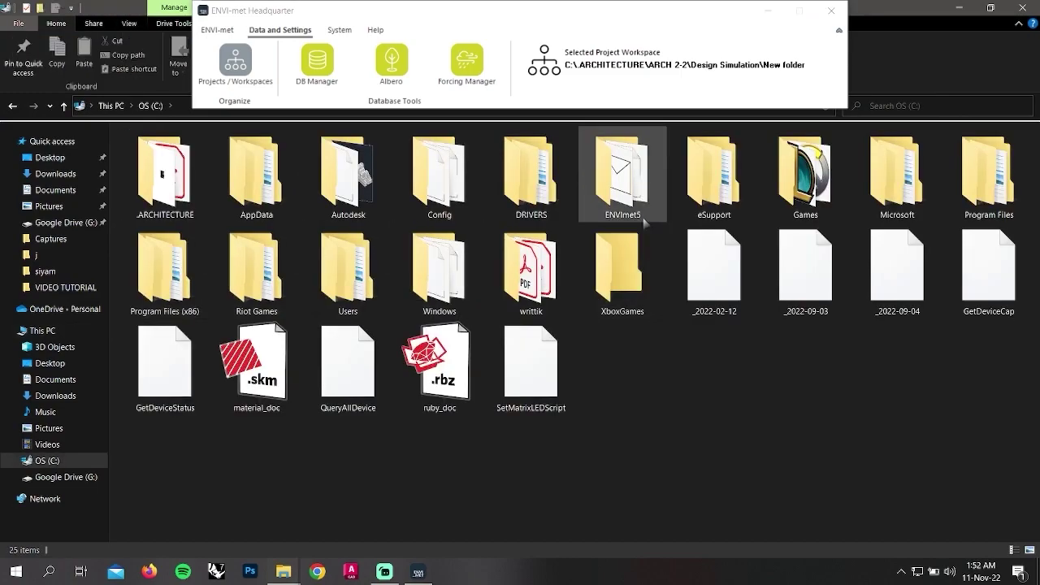
pyautogui.doubleClick(642, 220)
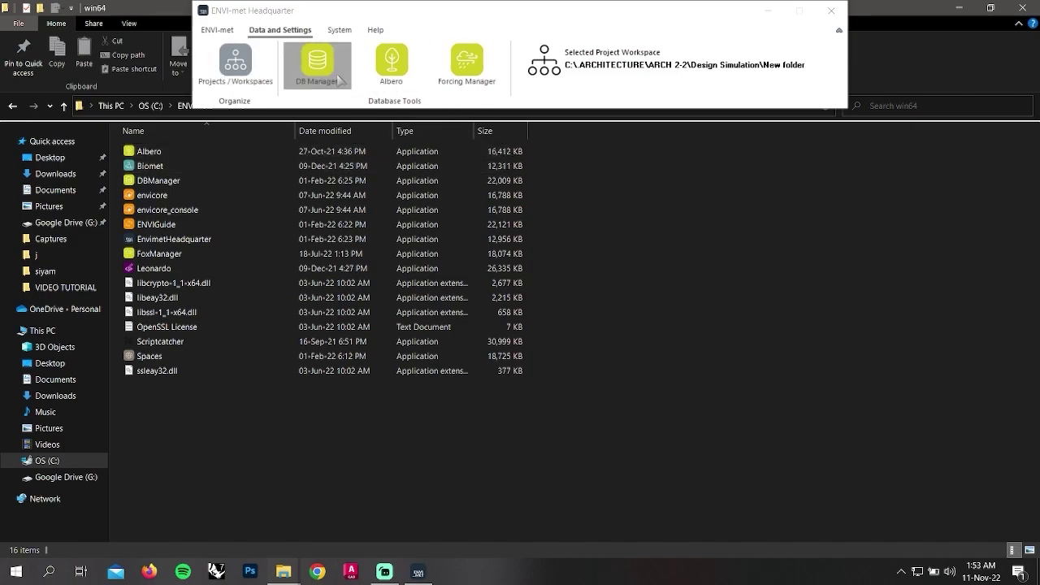
pyautogui.click(260, 81)
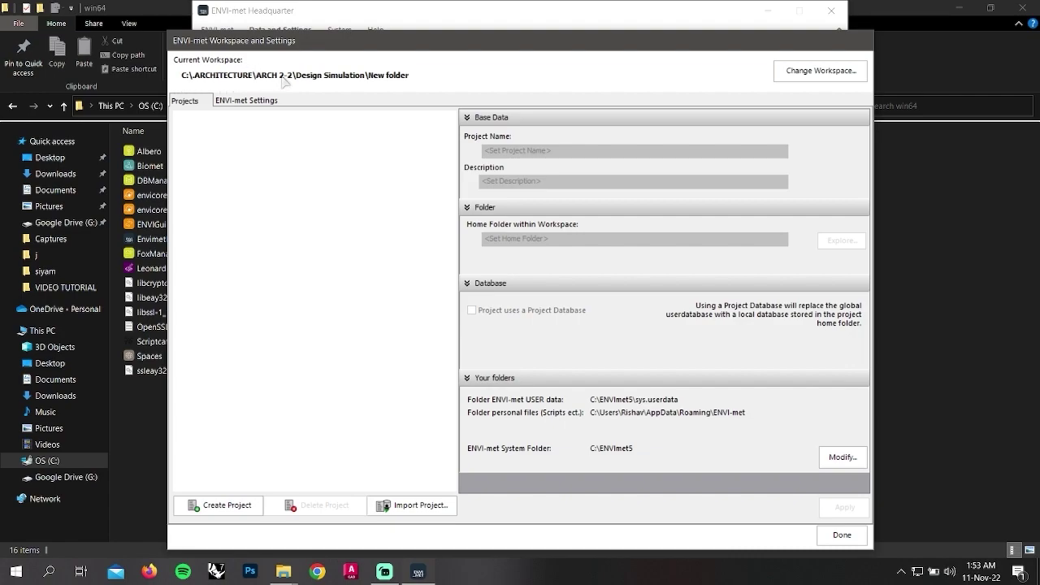
pyautogui.click(805, 75)
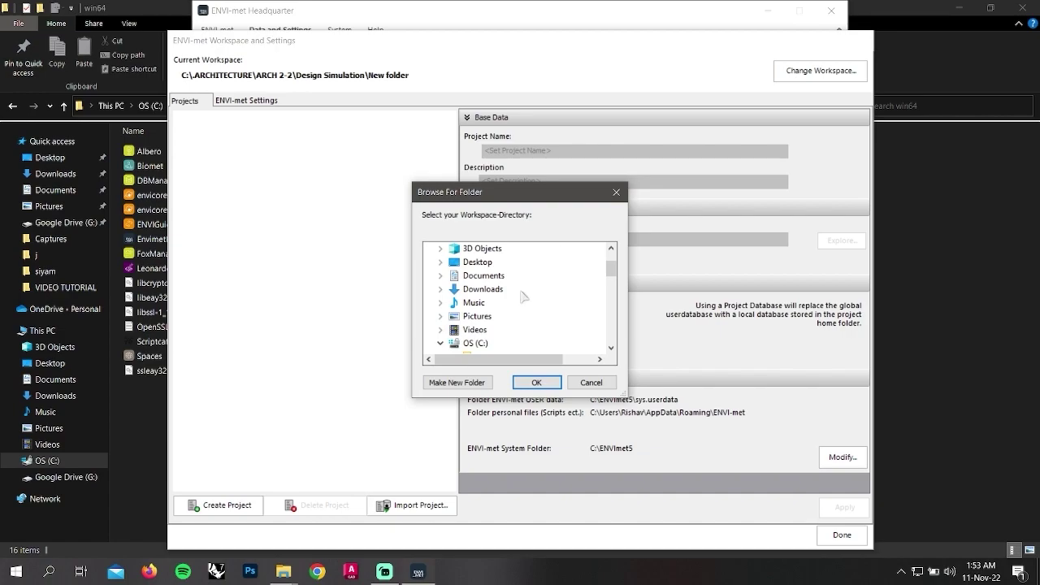
pyautogui.scroll(2, 524, 297)
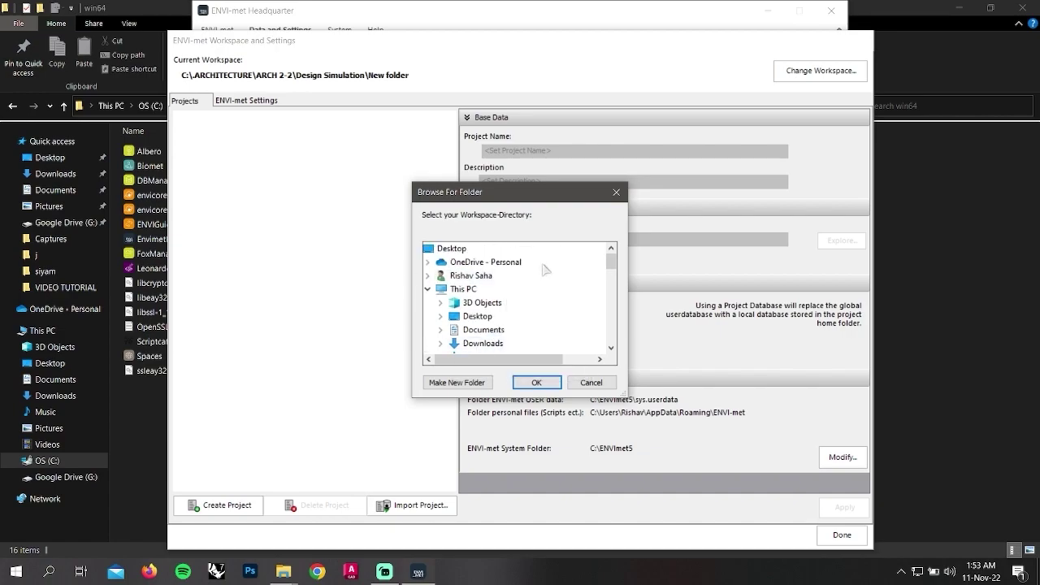
pyautogui.scroll(-3, 544, 272)
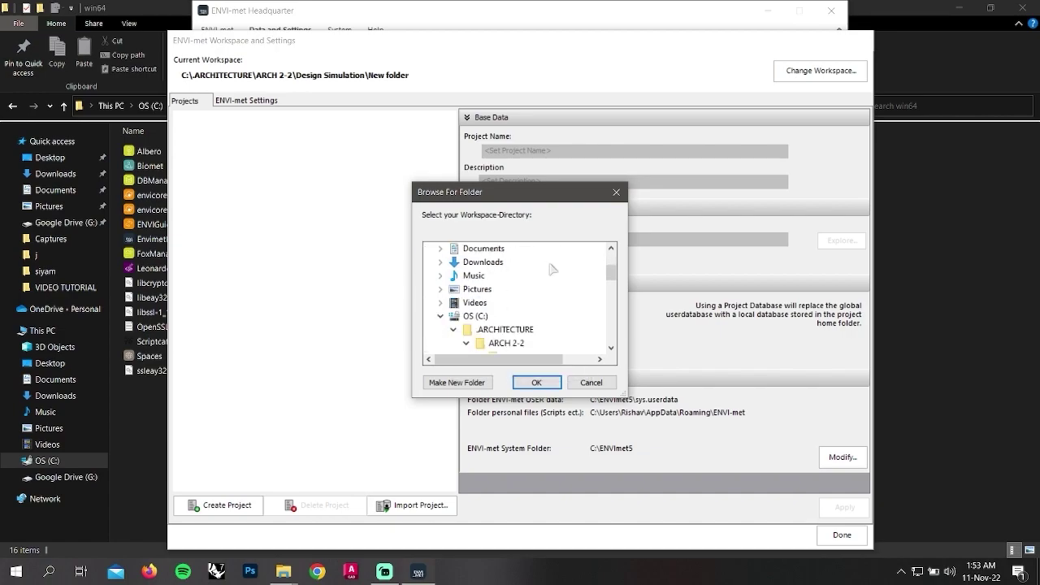
pyautogui.click(536, 382)
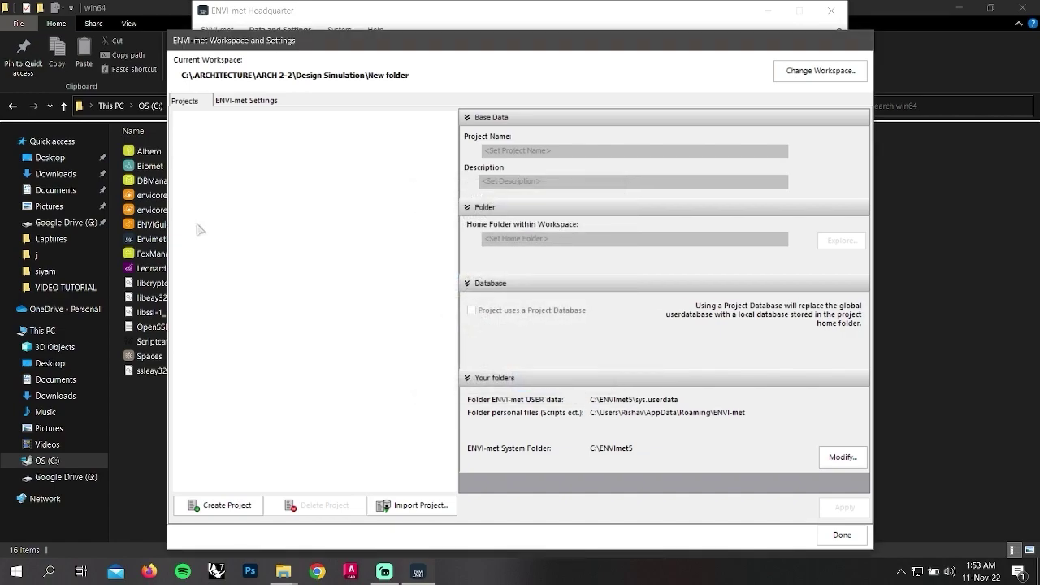
# Add a new project, naming it 'Project 01' with the description 'Indroduction'.
pyautogui.click(230, 507)
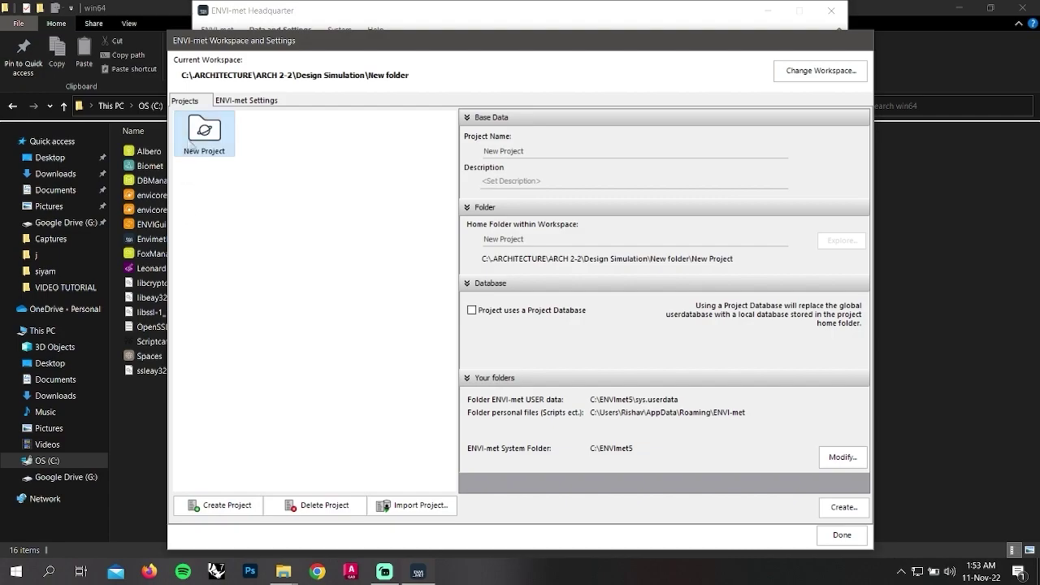
pyautogui.click(559, 154)
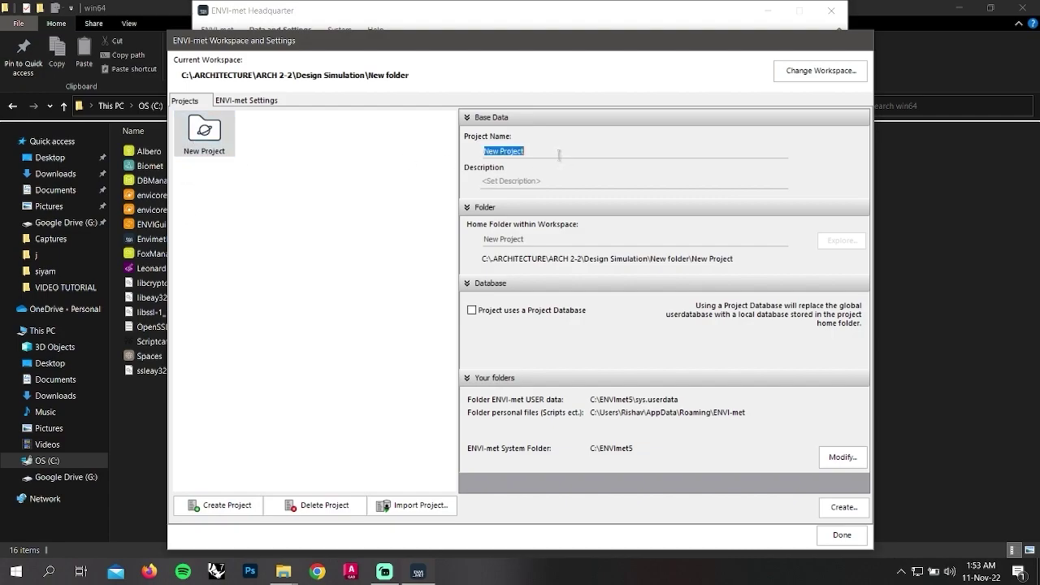
pyautogui.write('Project 01')
pyautogui.click(545, 184)
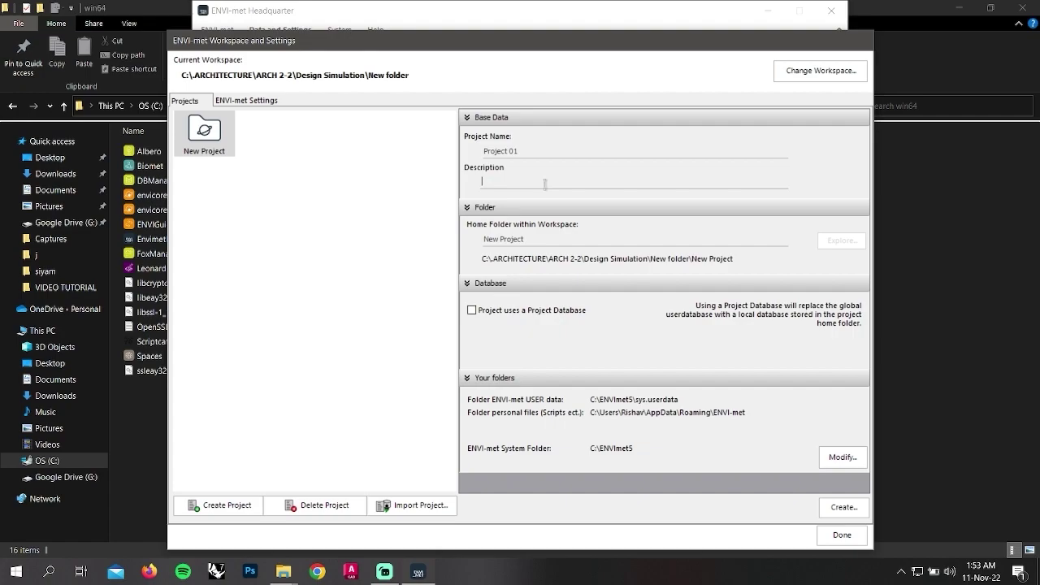
pyautogui.write('Ind')
pyautogui.write('roduction')
# Create the project and confirm creation of its project folder.
pyautogui.click(655, 211)
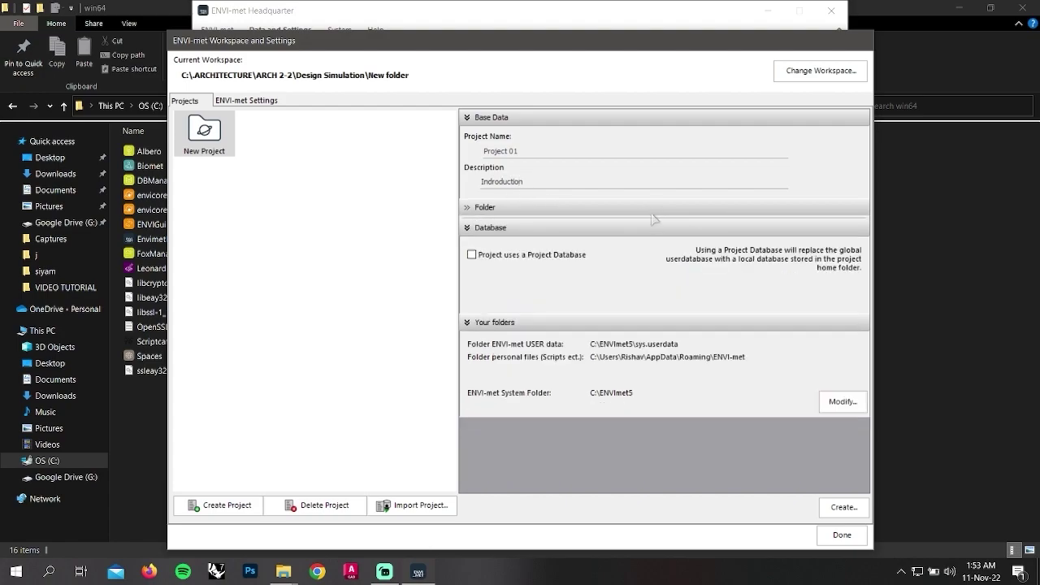
pyautogui.click(655, 212)
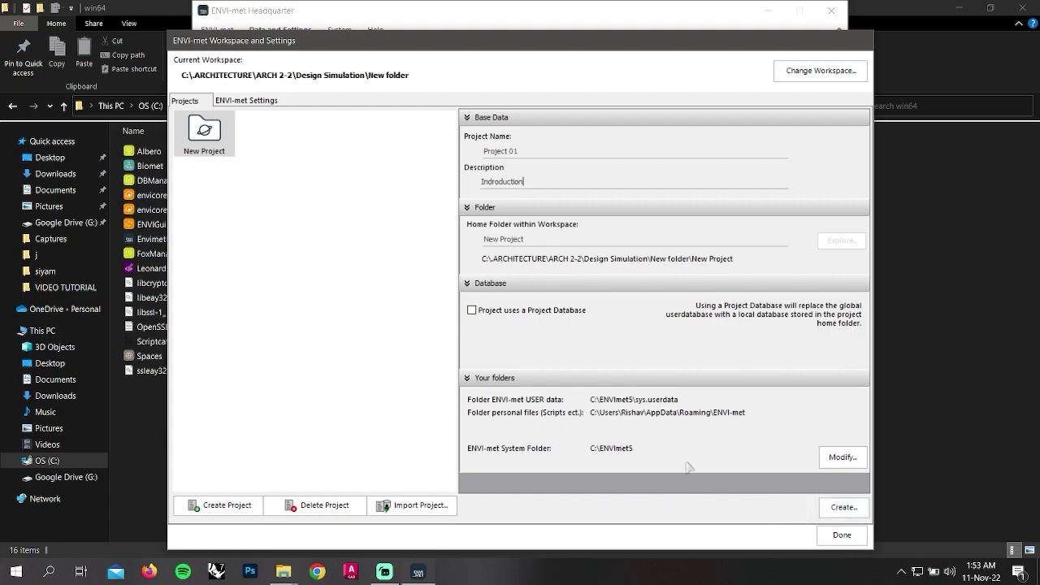
pyautogui.click(843, 507)
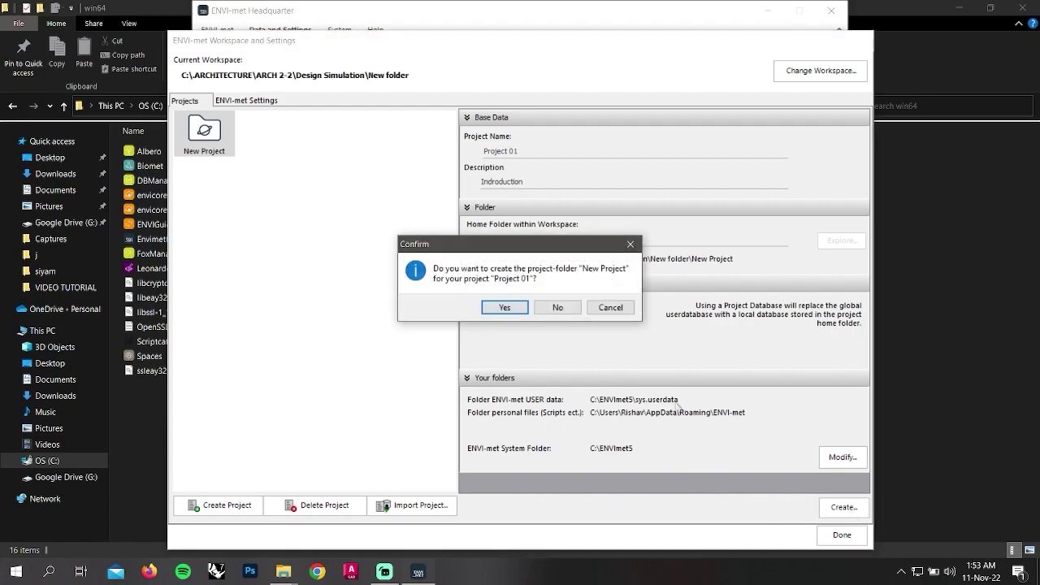
pyautogui.click(502, 308)
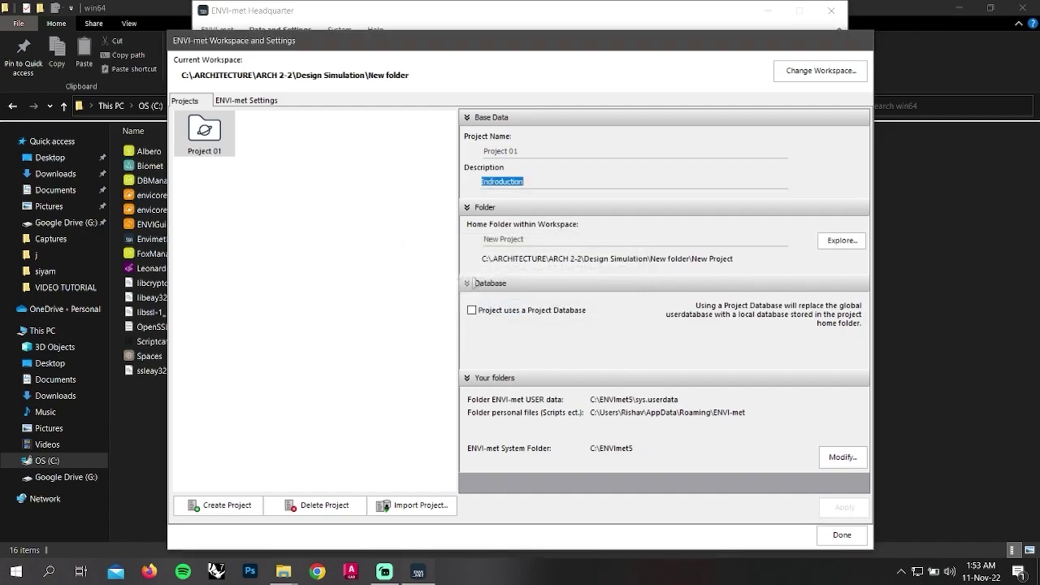